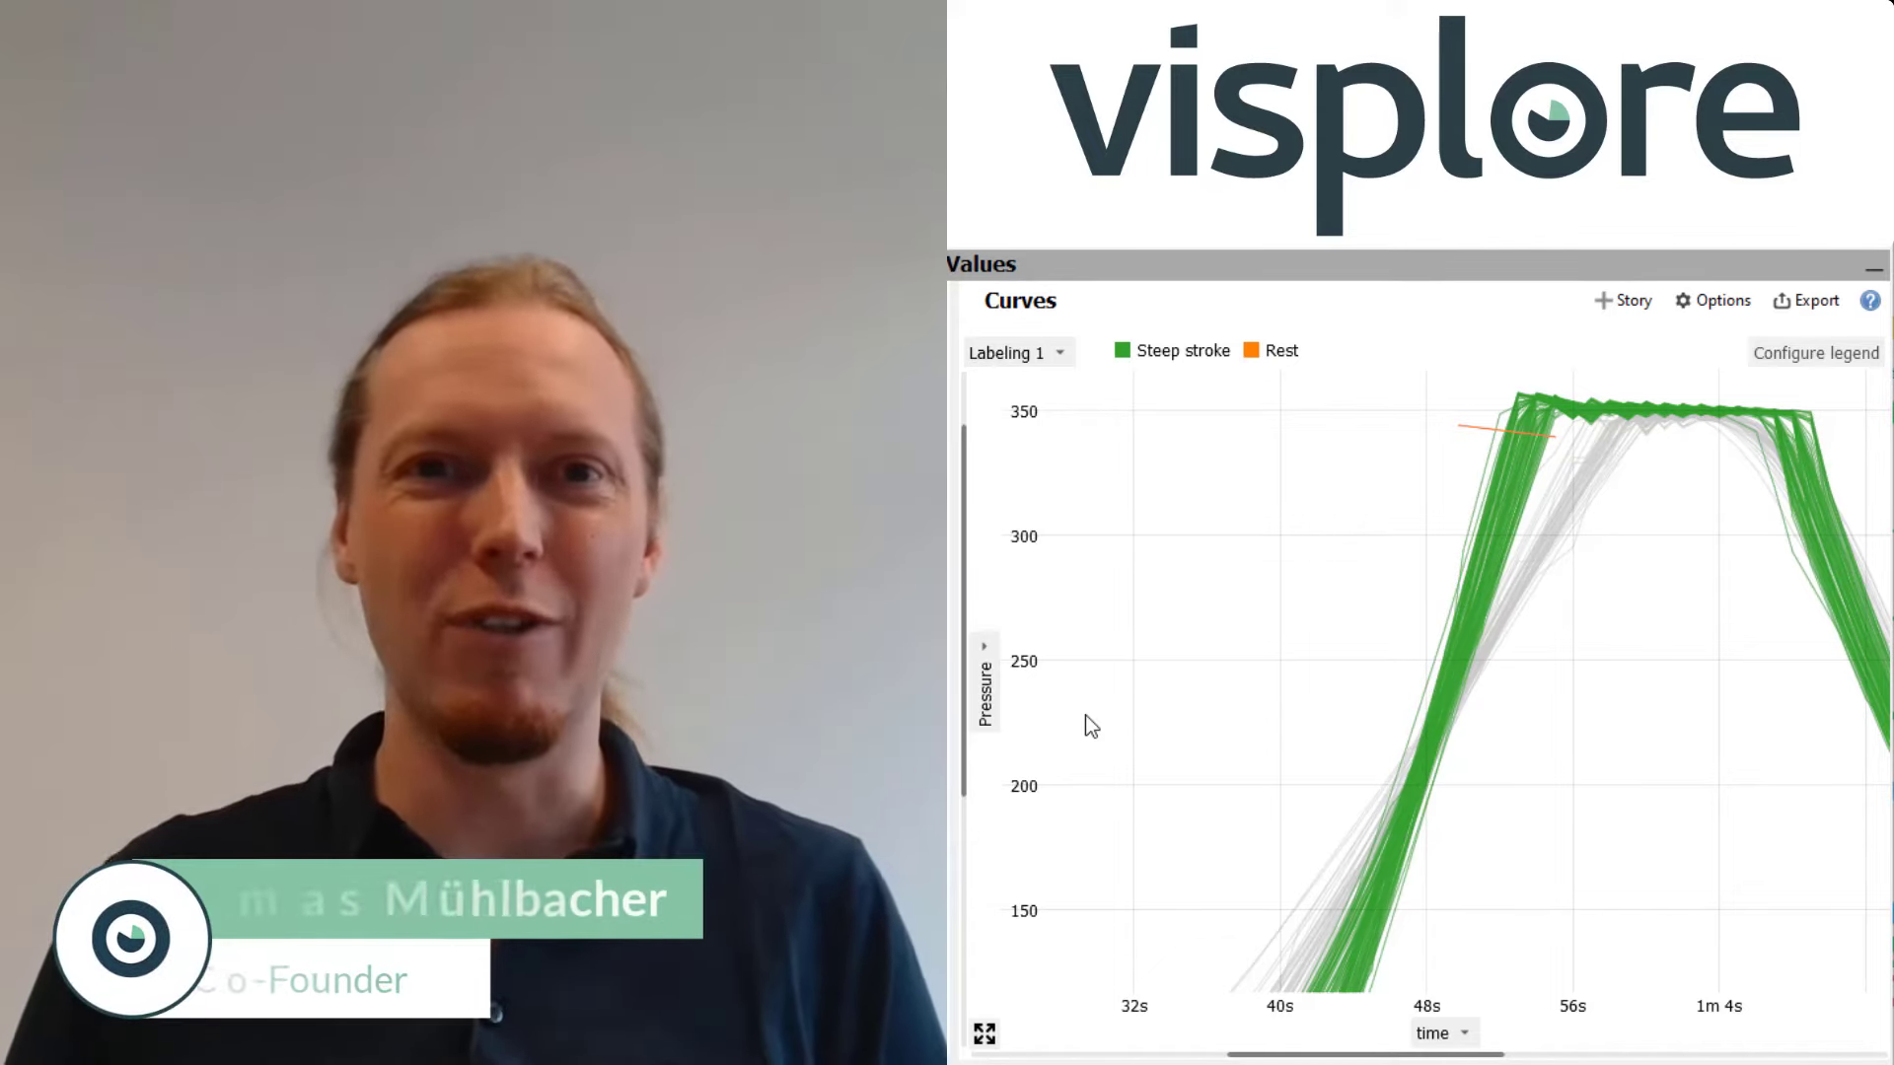
- Select the rounder Rest curves crossing a drawn line and start a new 'Round stroke' condition
click(1620, 511)
click(1556, 434)
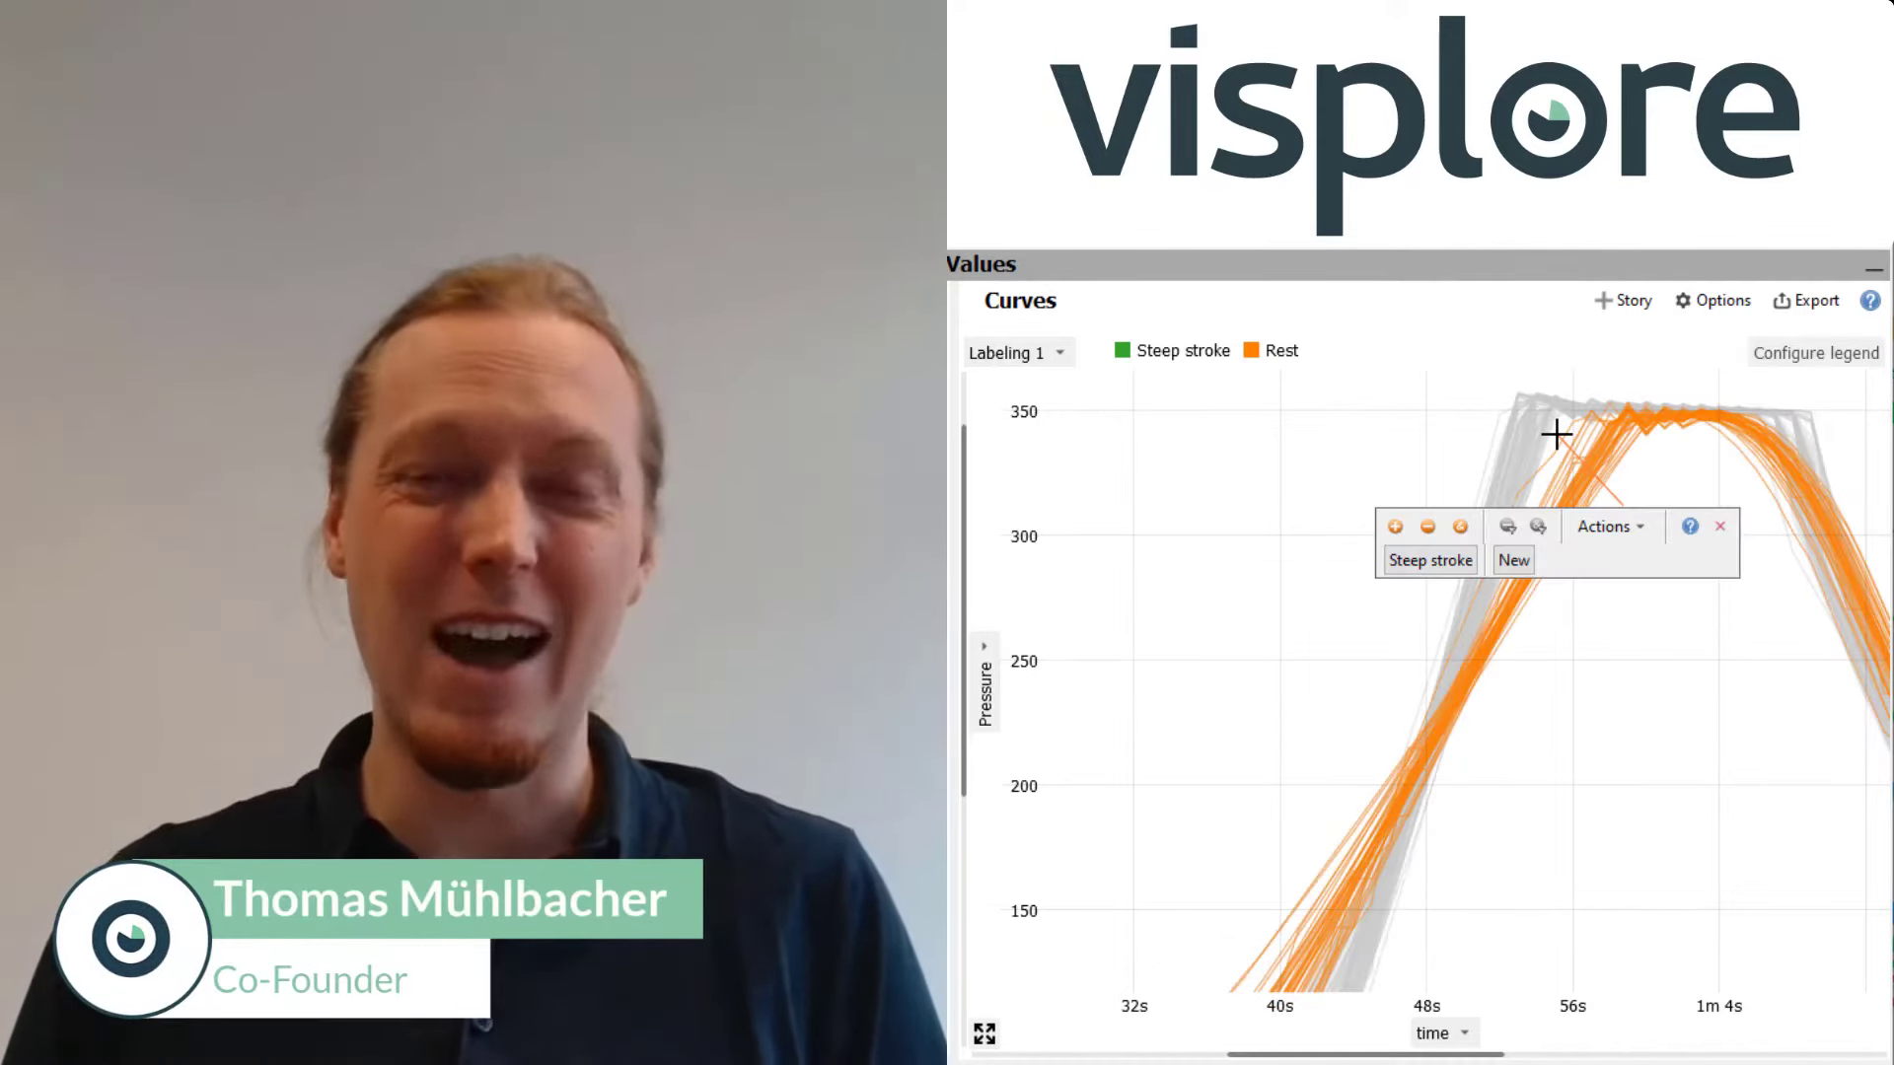
click(1515, 560)
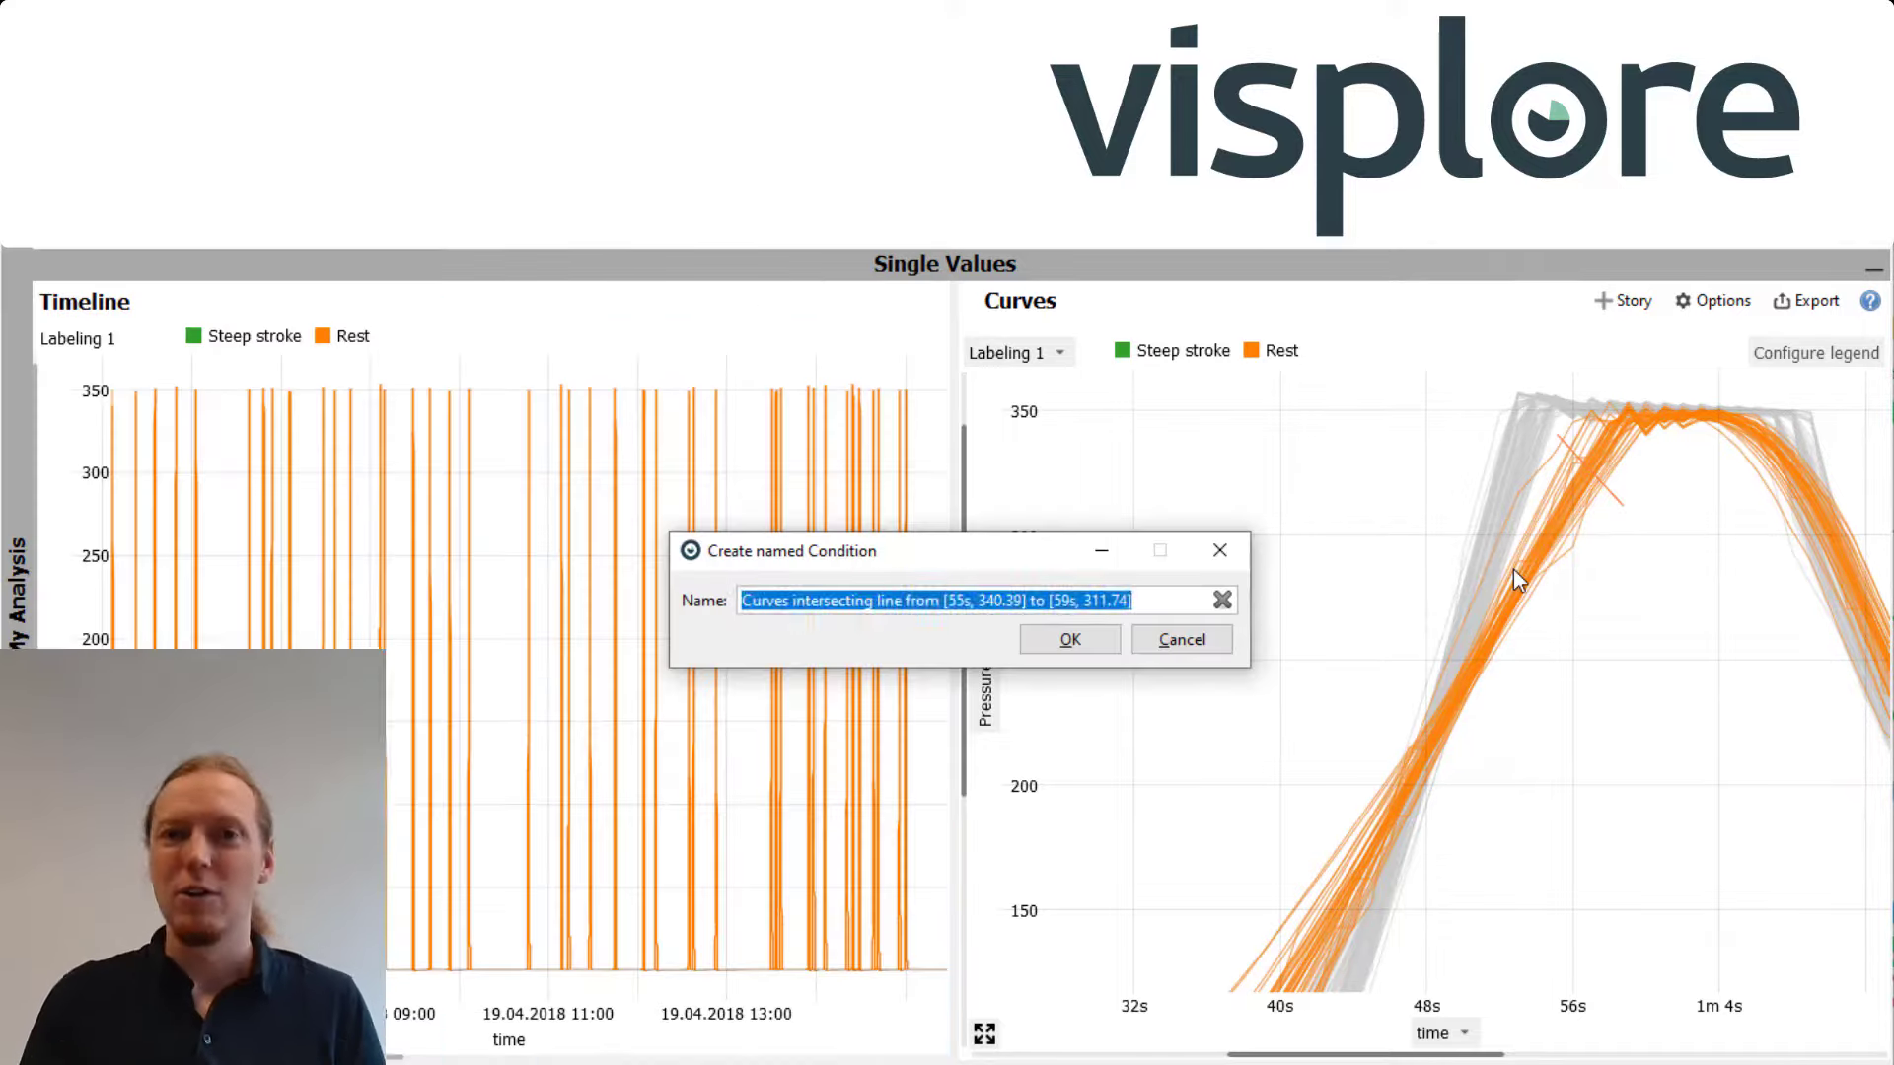
text(Round stroke)
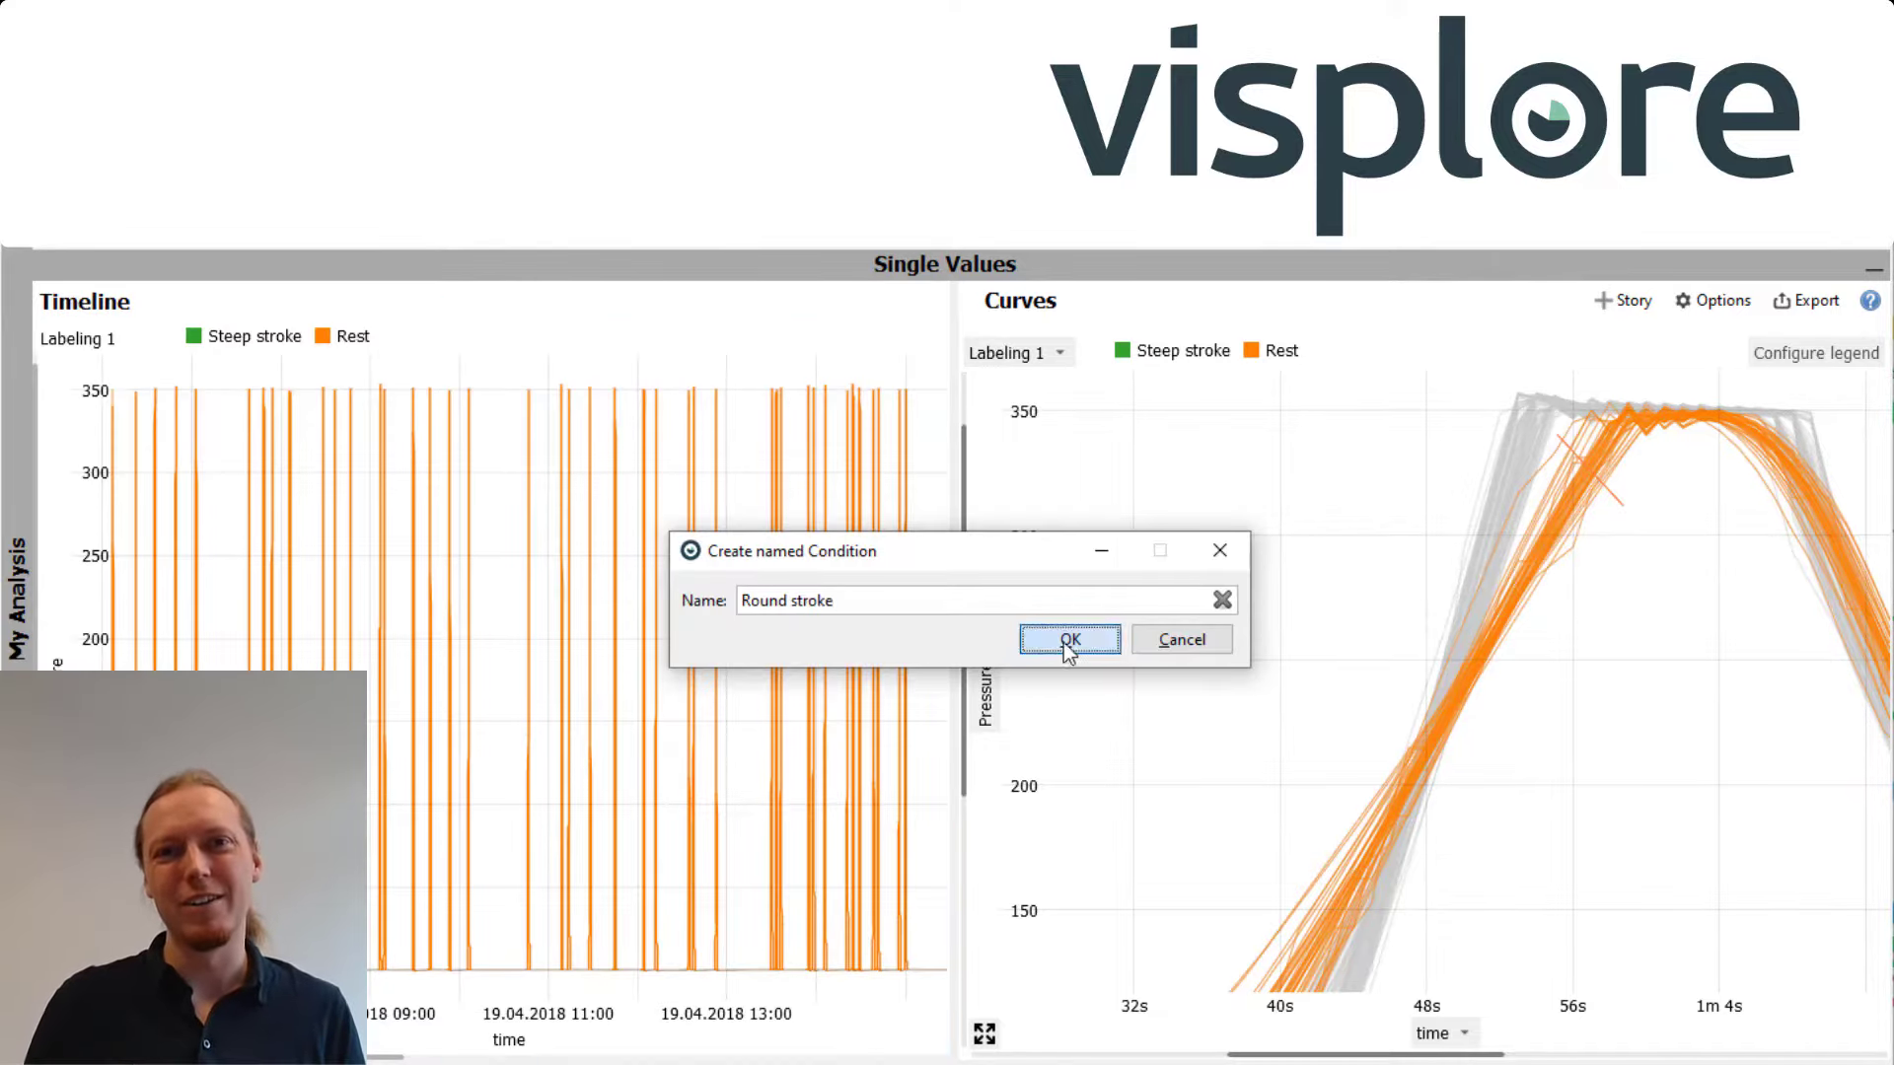
- Confirm the 'Round stroke' name in the Create named Condition dialog
click(1068, 640)
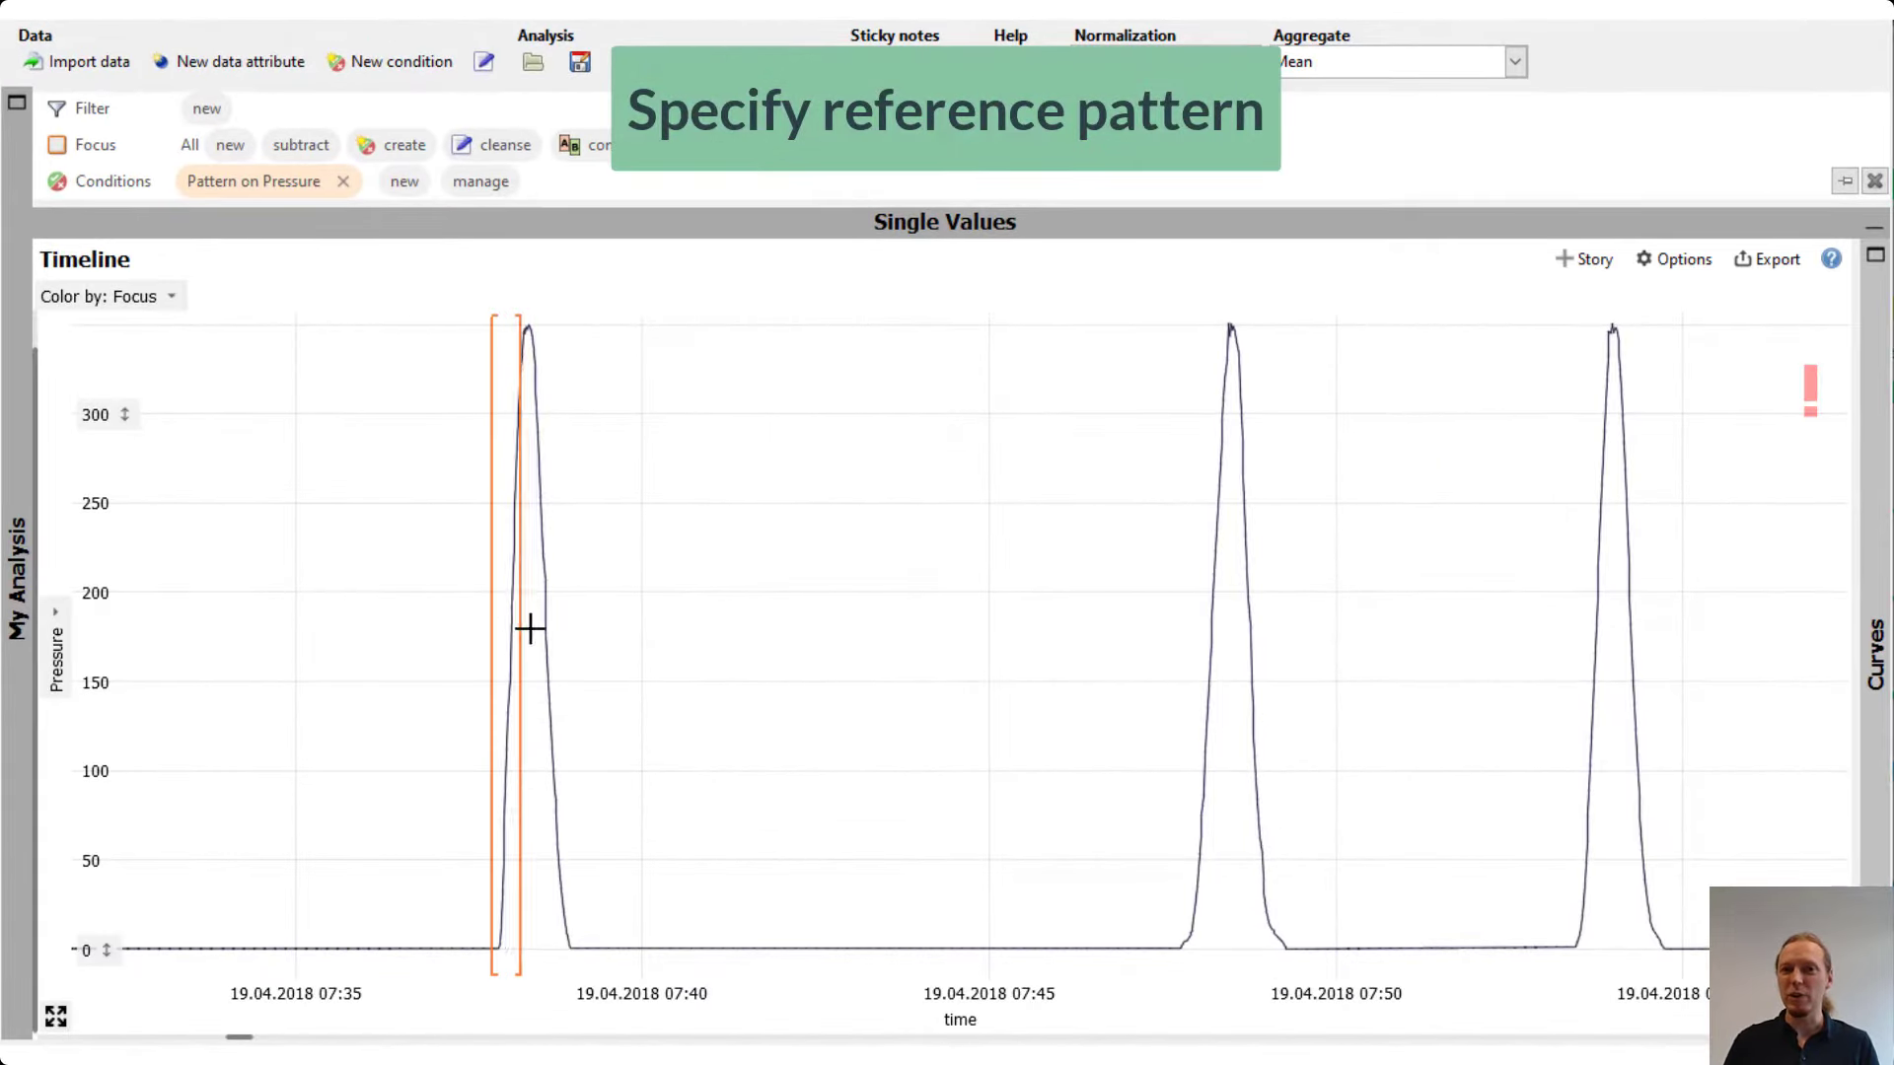
- Search for strokes like the first pressure peak at 135 matches and show them as overlaid curves
drag(529, 629, 575, 639)
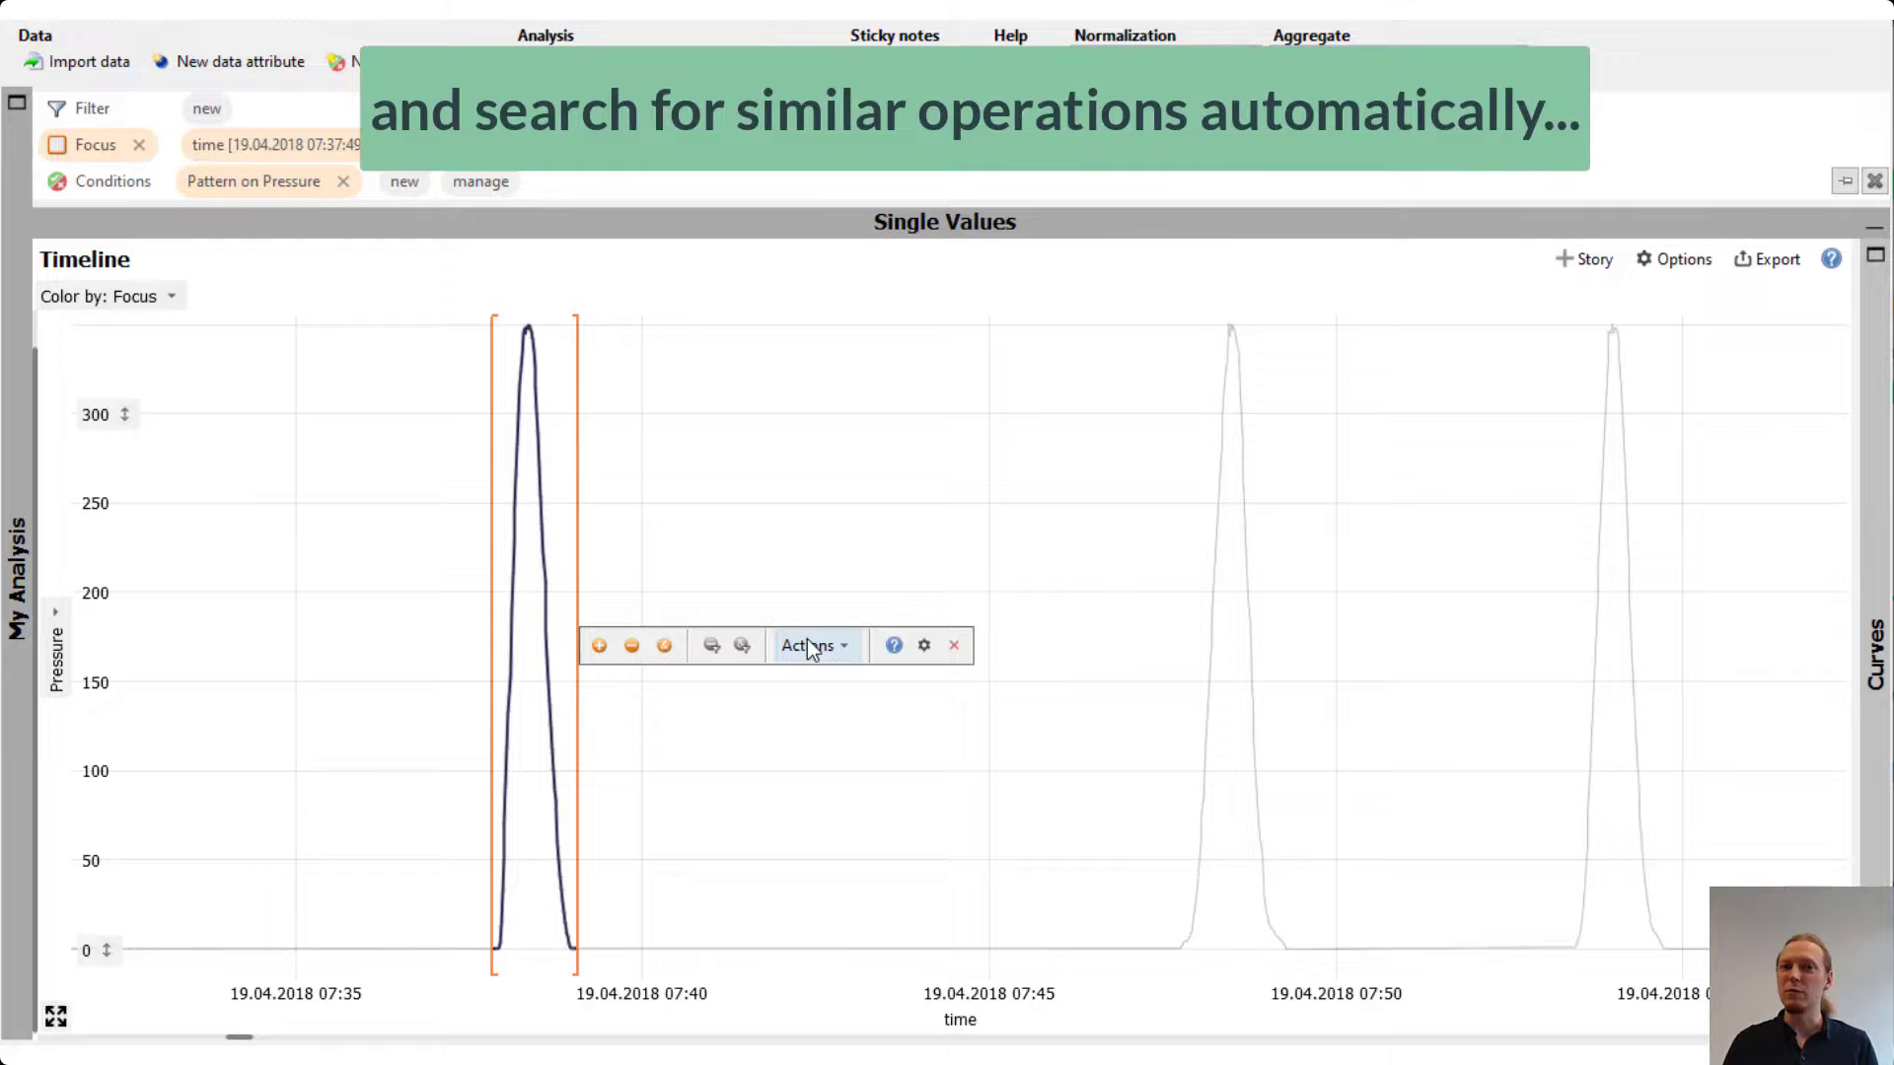
click(813, 642)
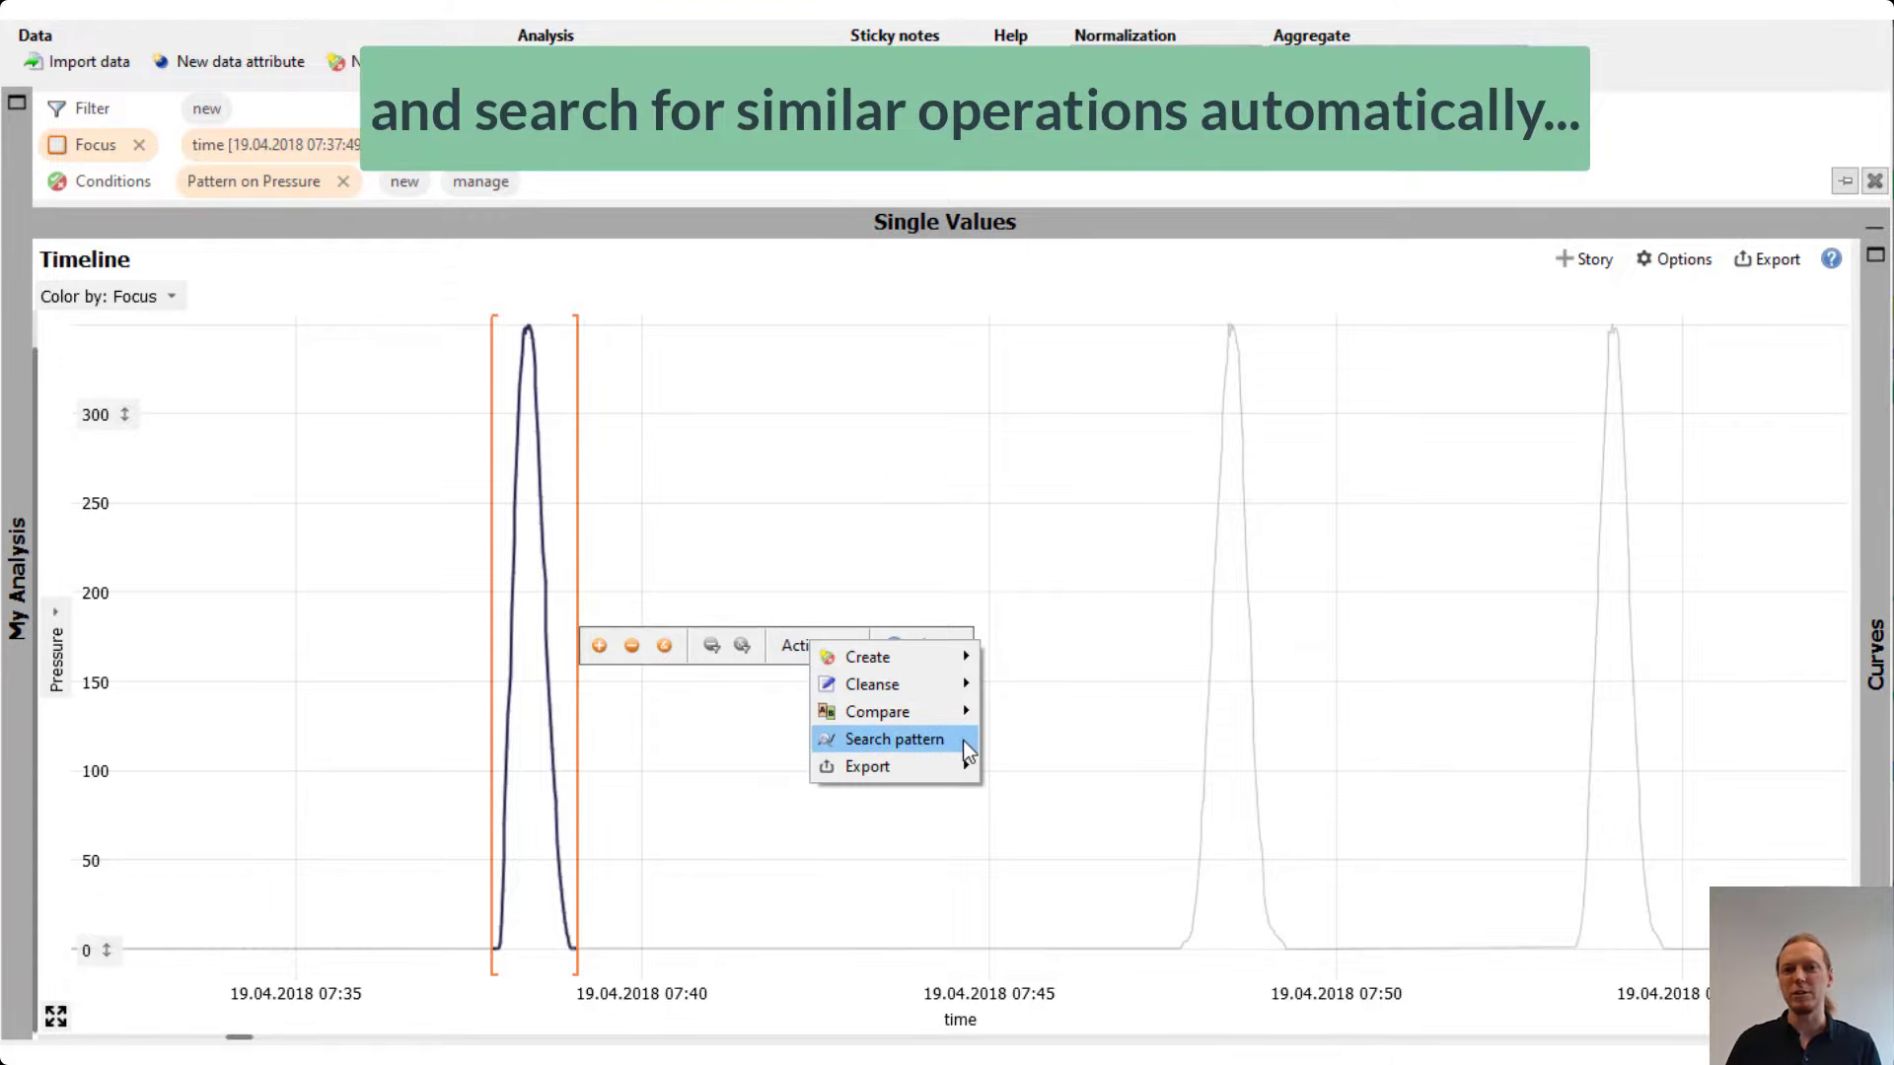
click(962, 740)
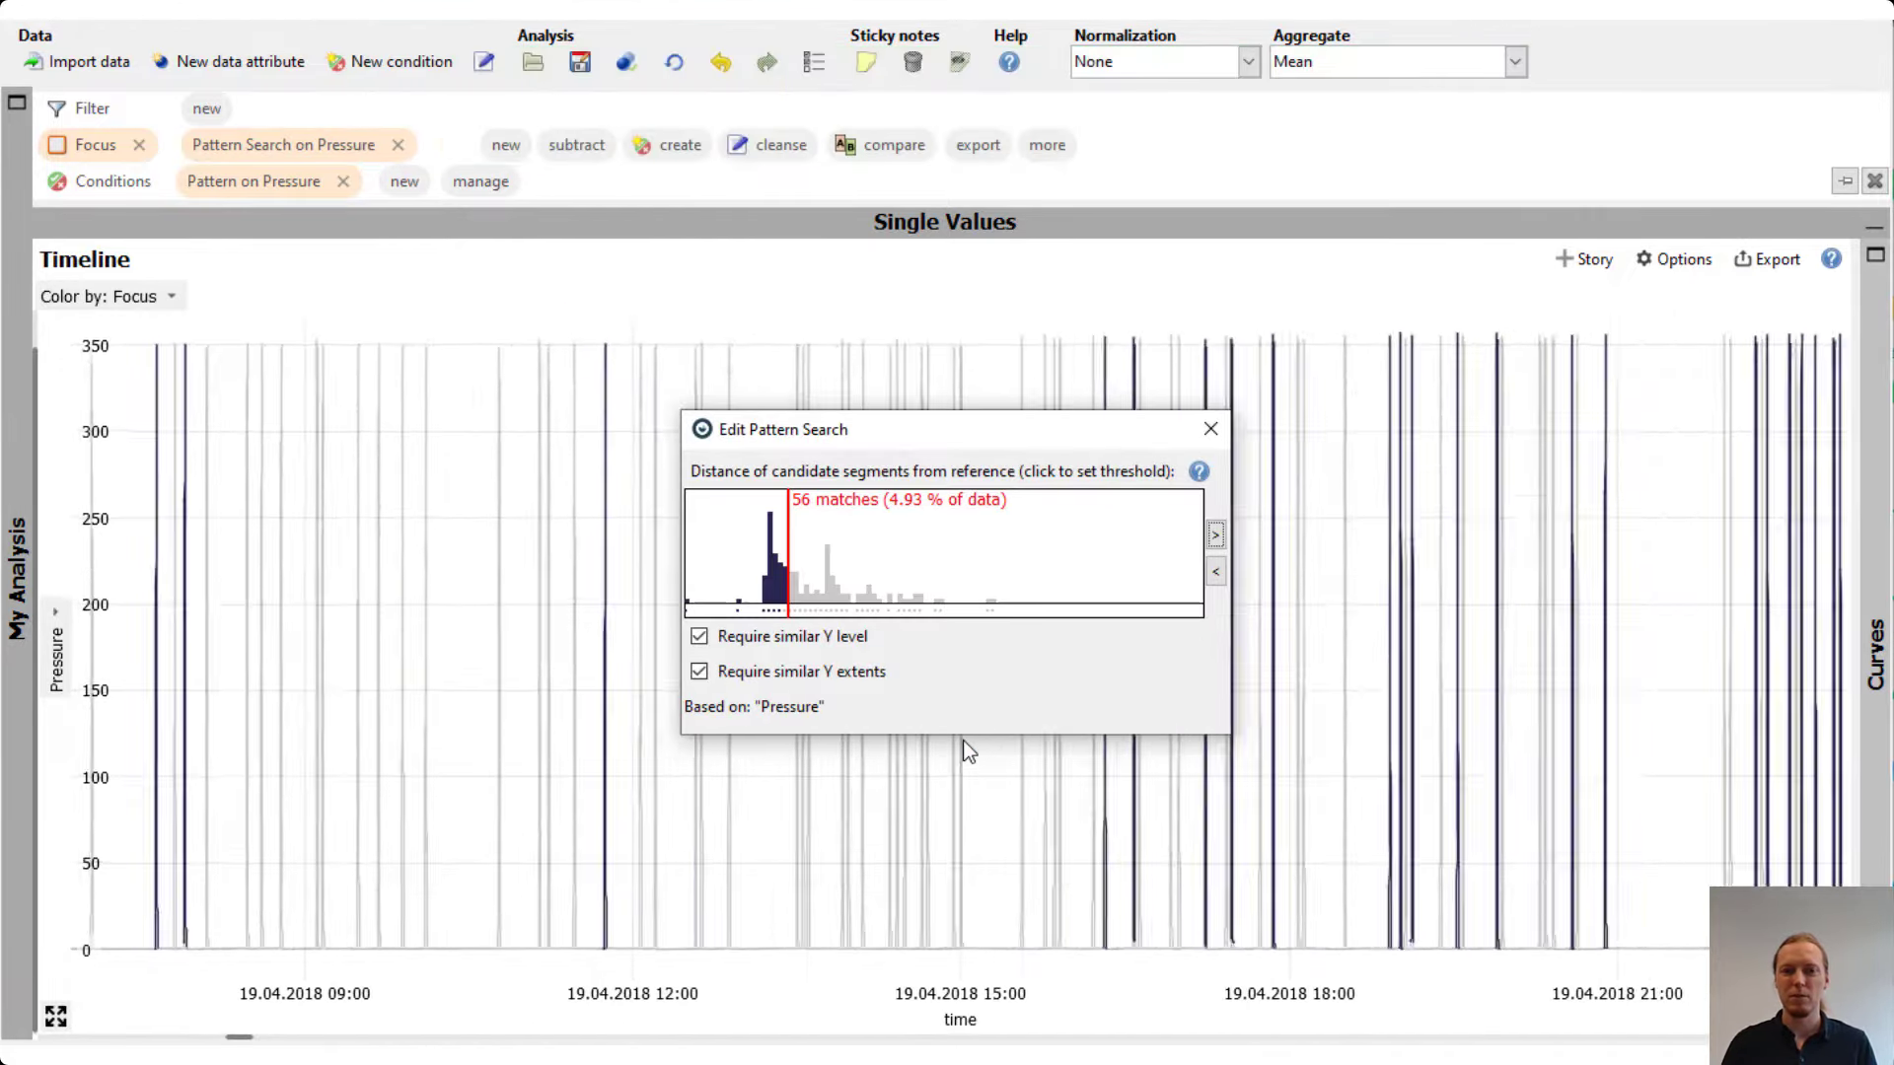
click(1043, 570)
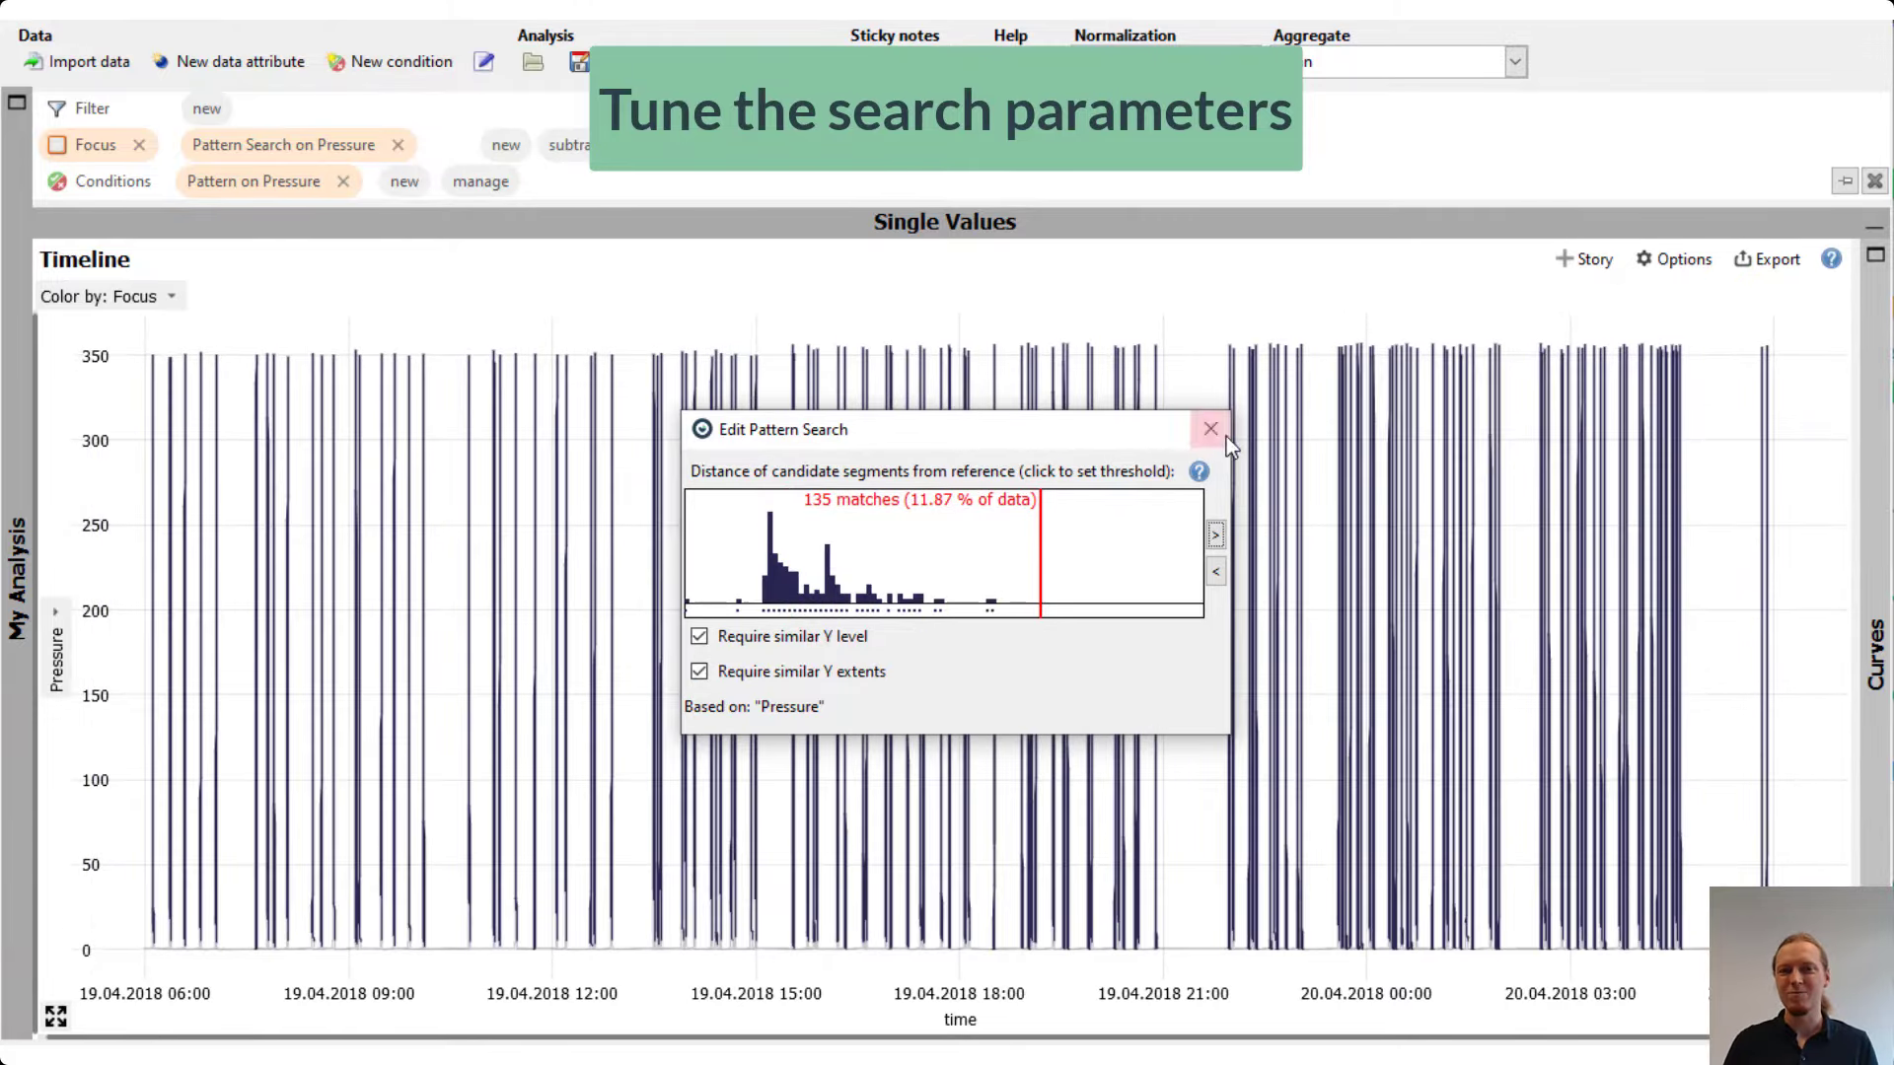
click(1212, 431)
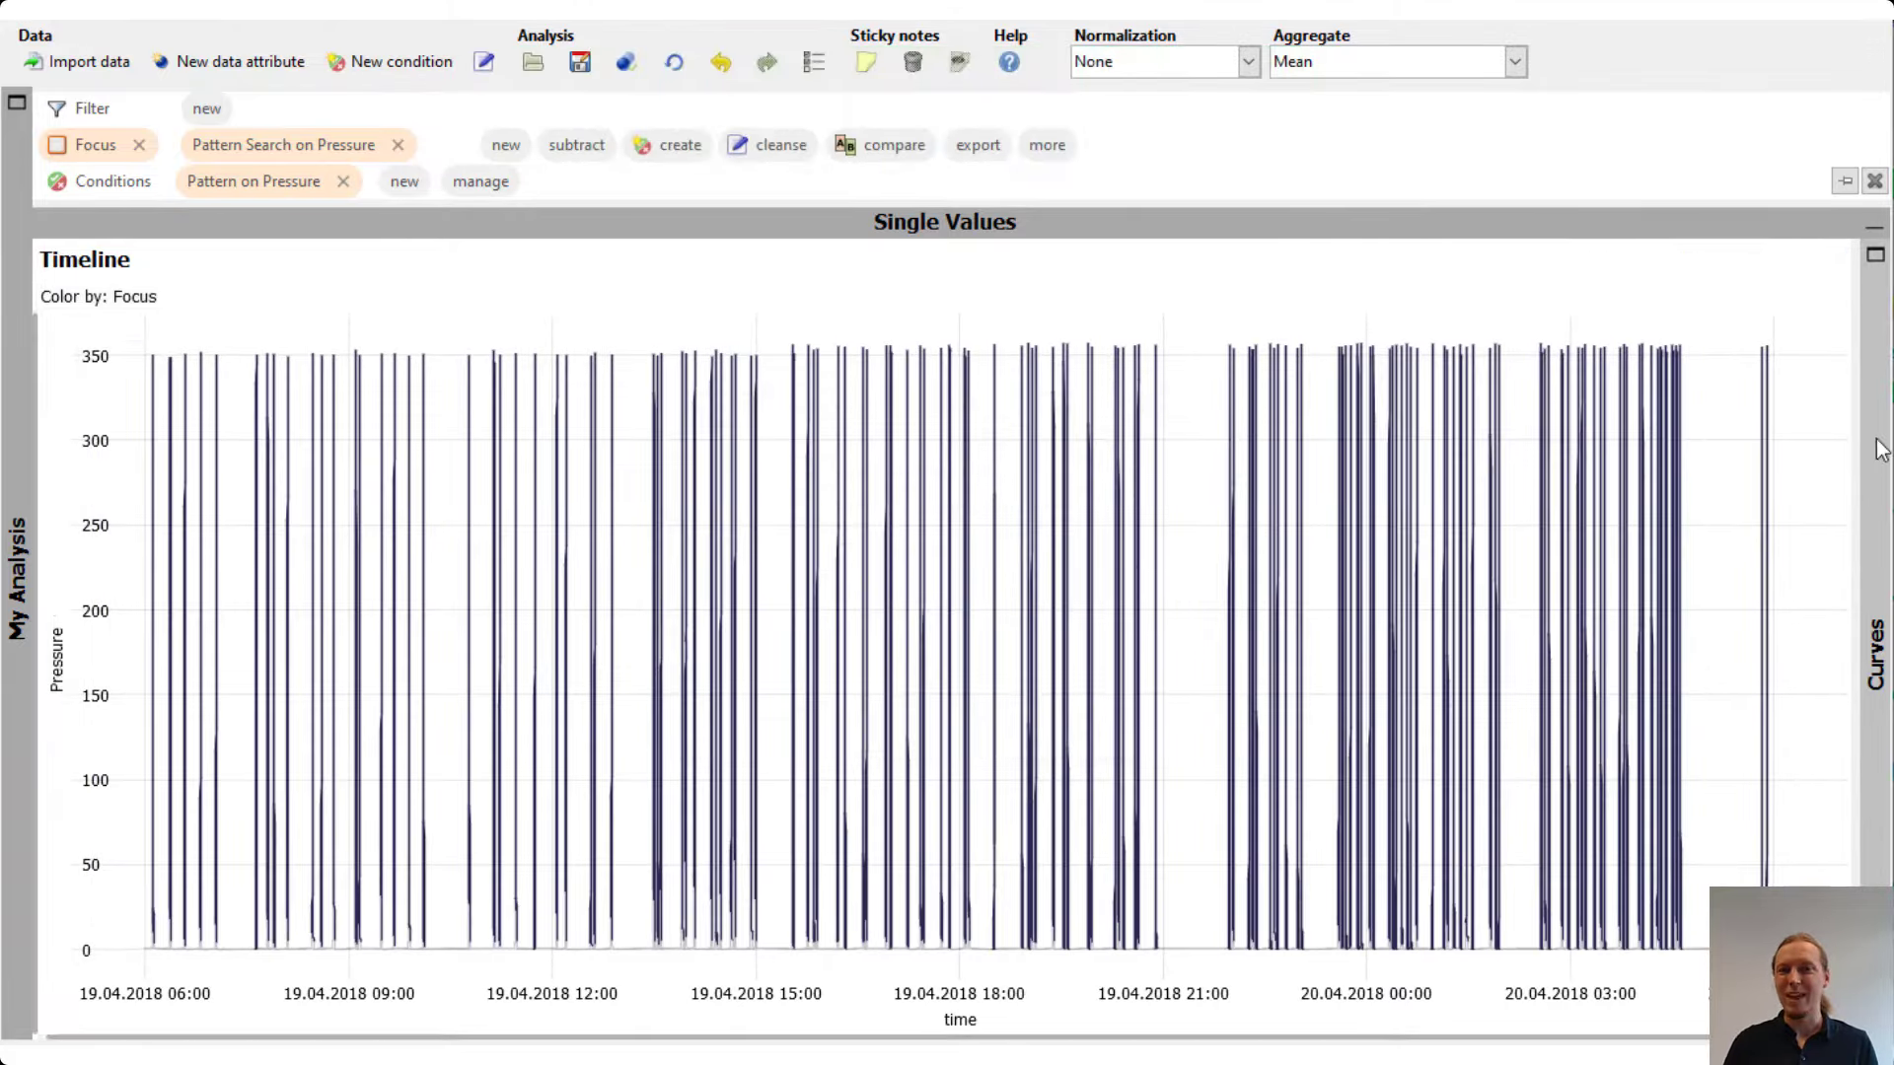
click(1879, 449)
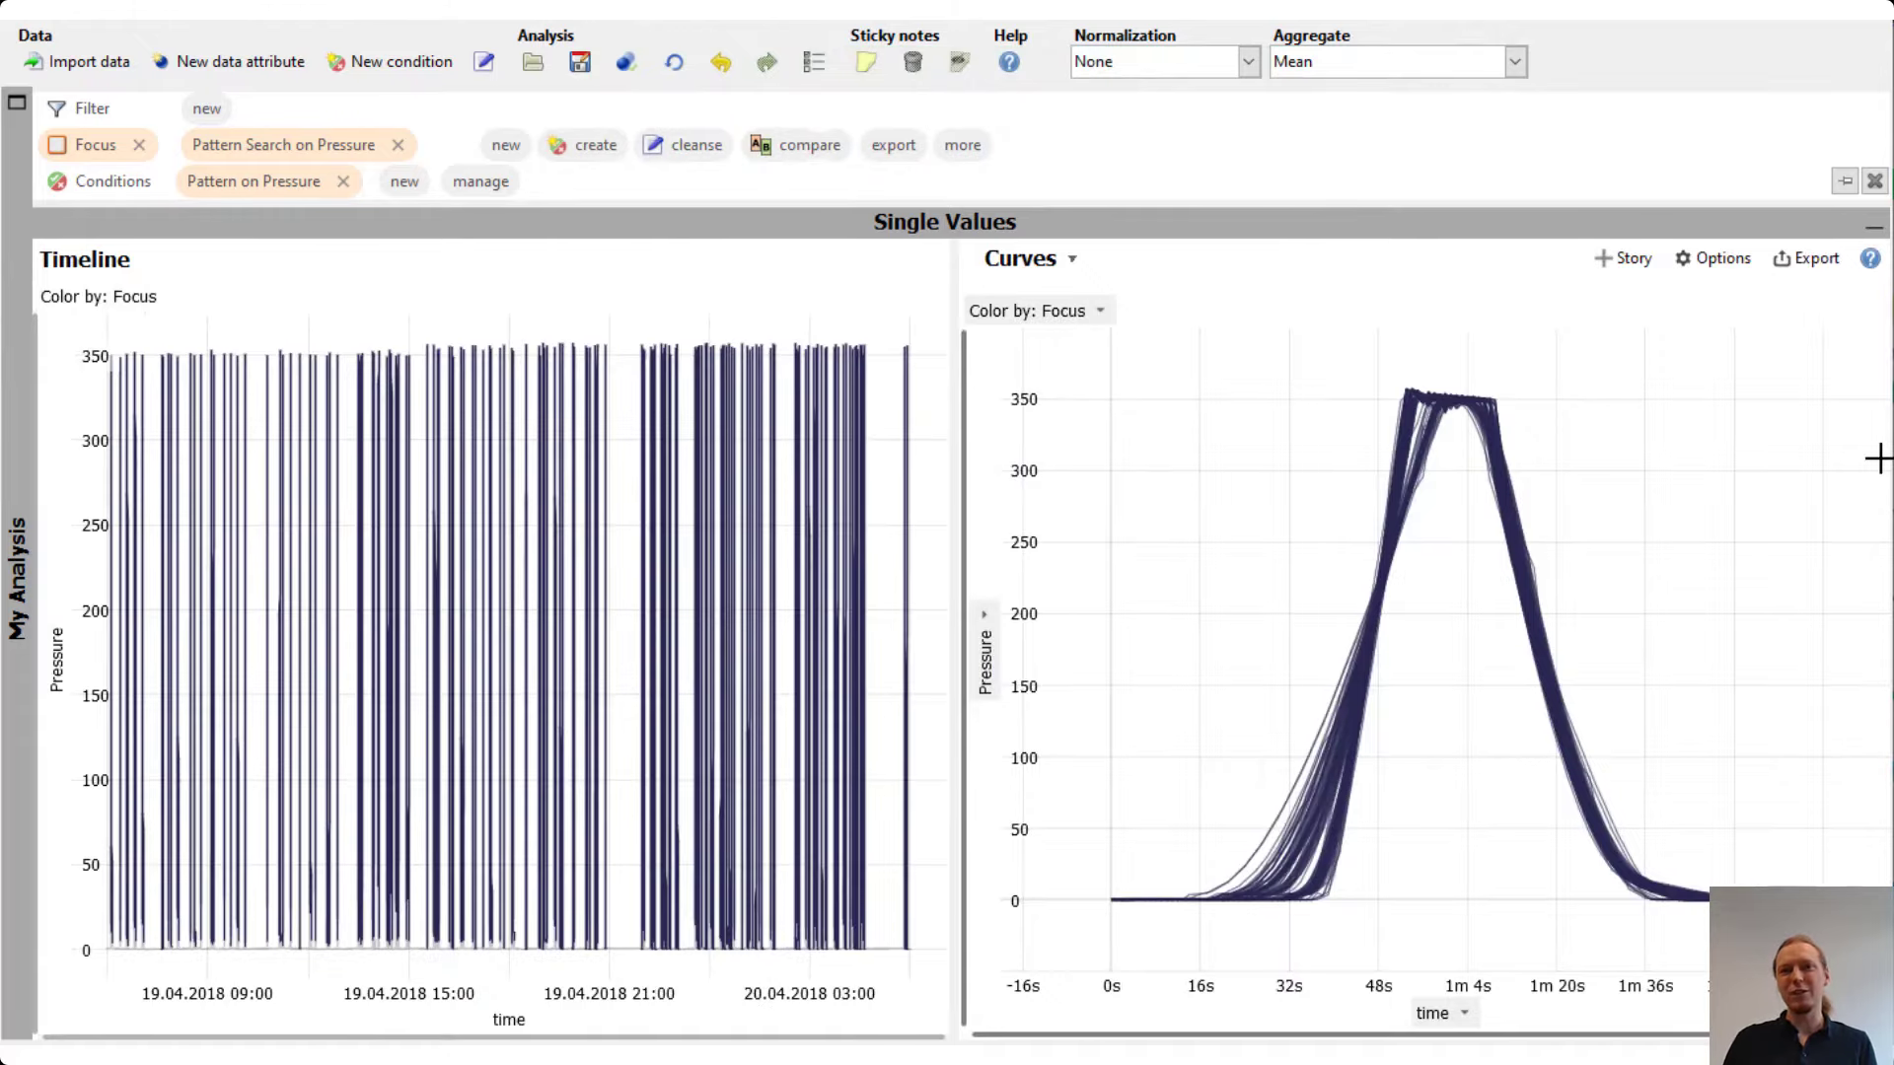
- Zoom into the rising flank and label curves crossing a plateau line as 'Steep stroke'
drag(1252, 731, 1253, 732)
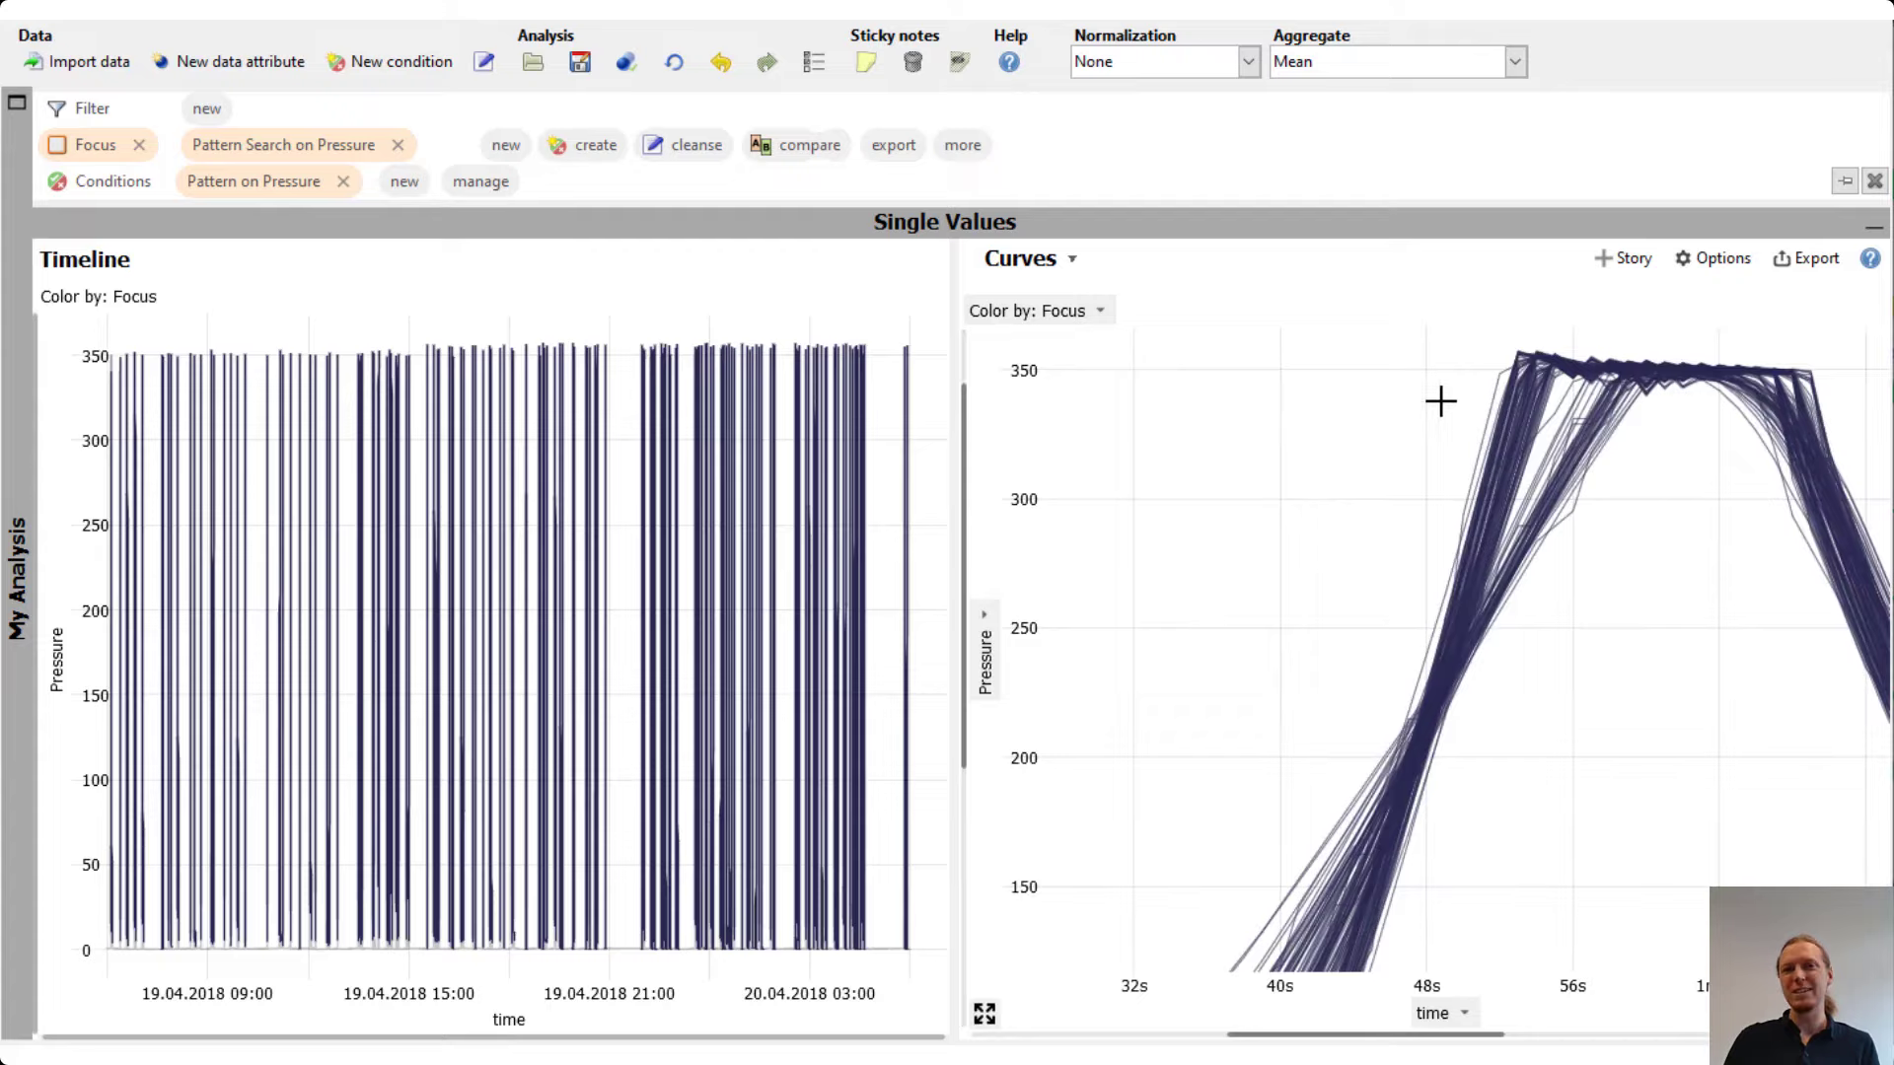
drag(1440, 400, 1559, 396)
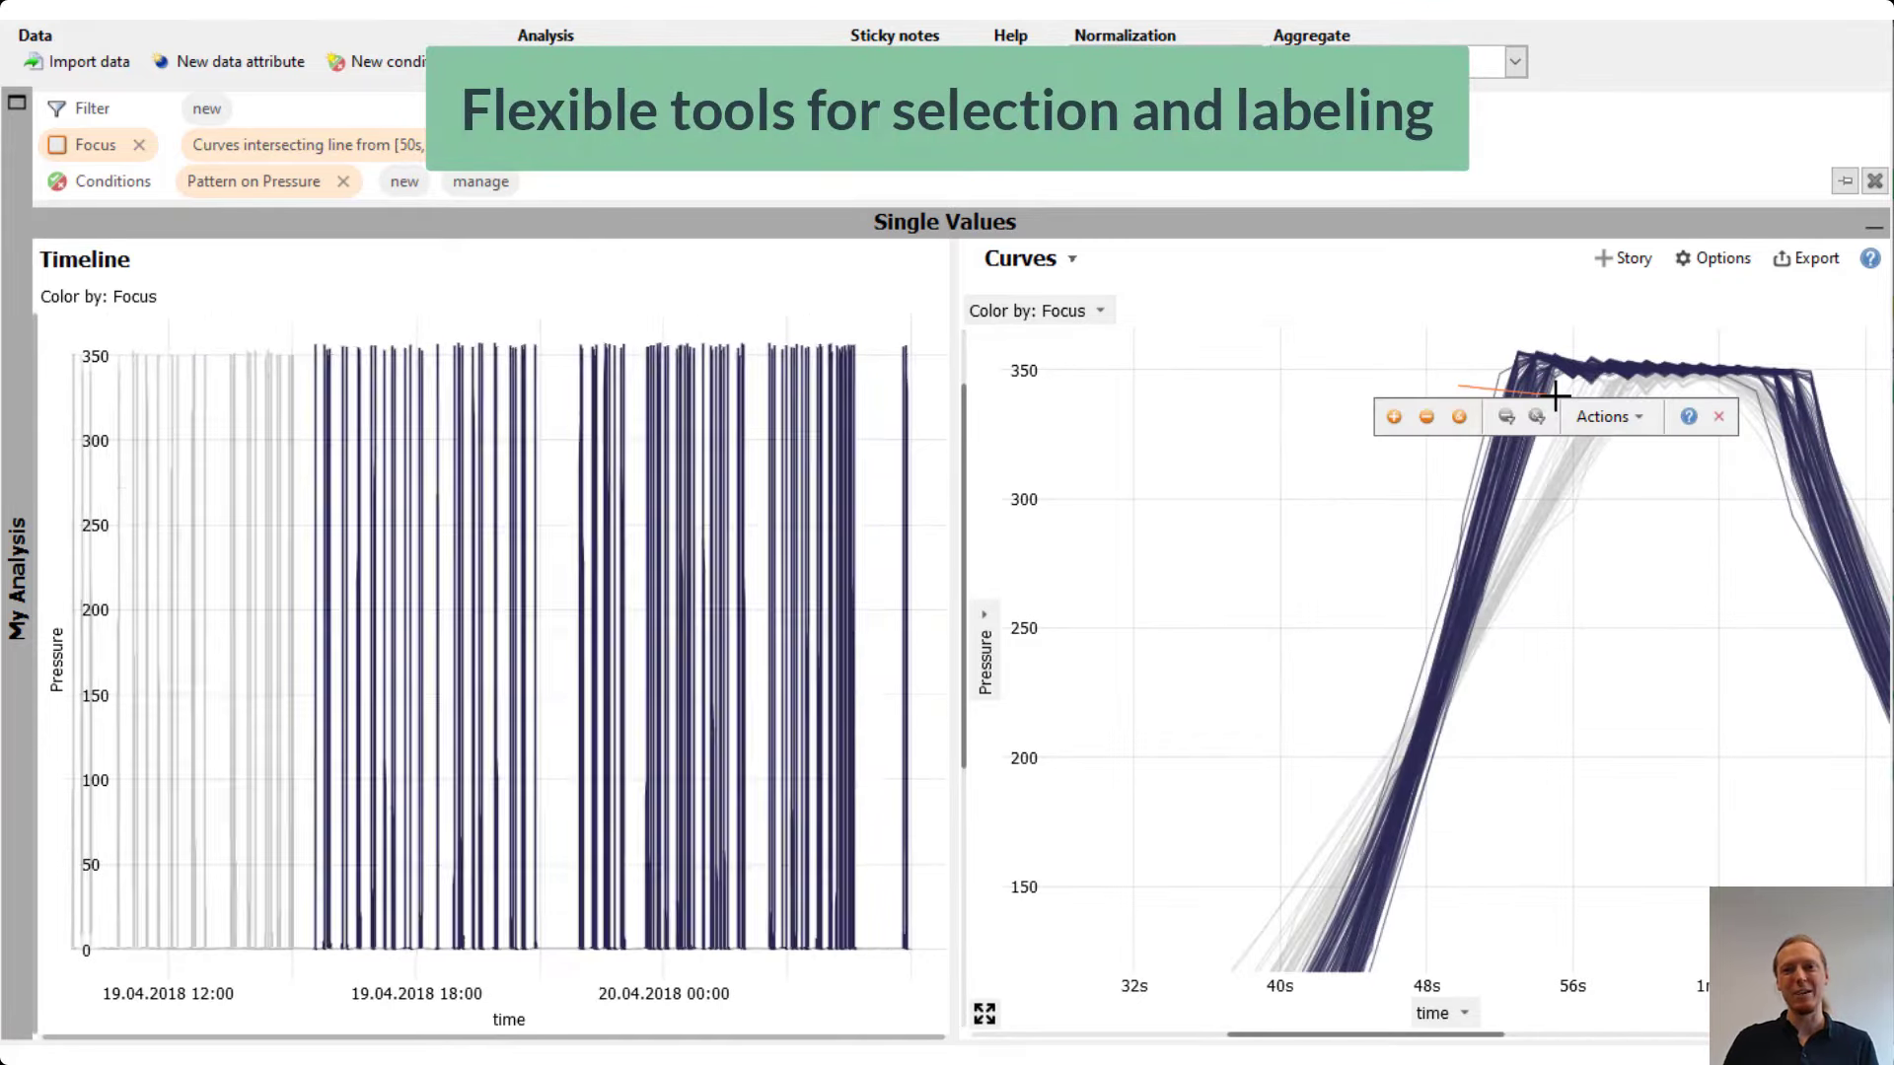
click(1611, 415)
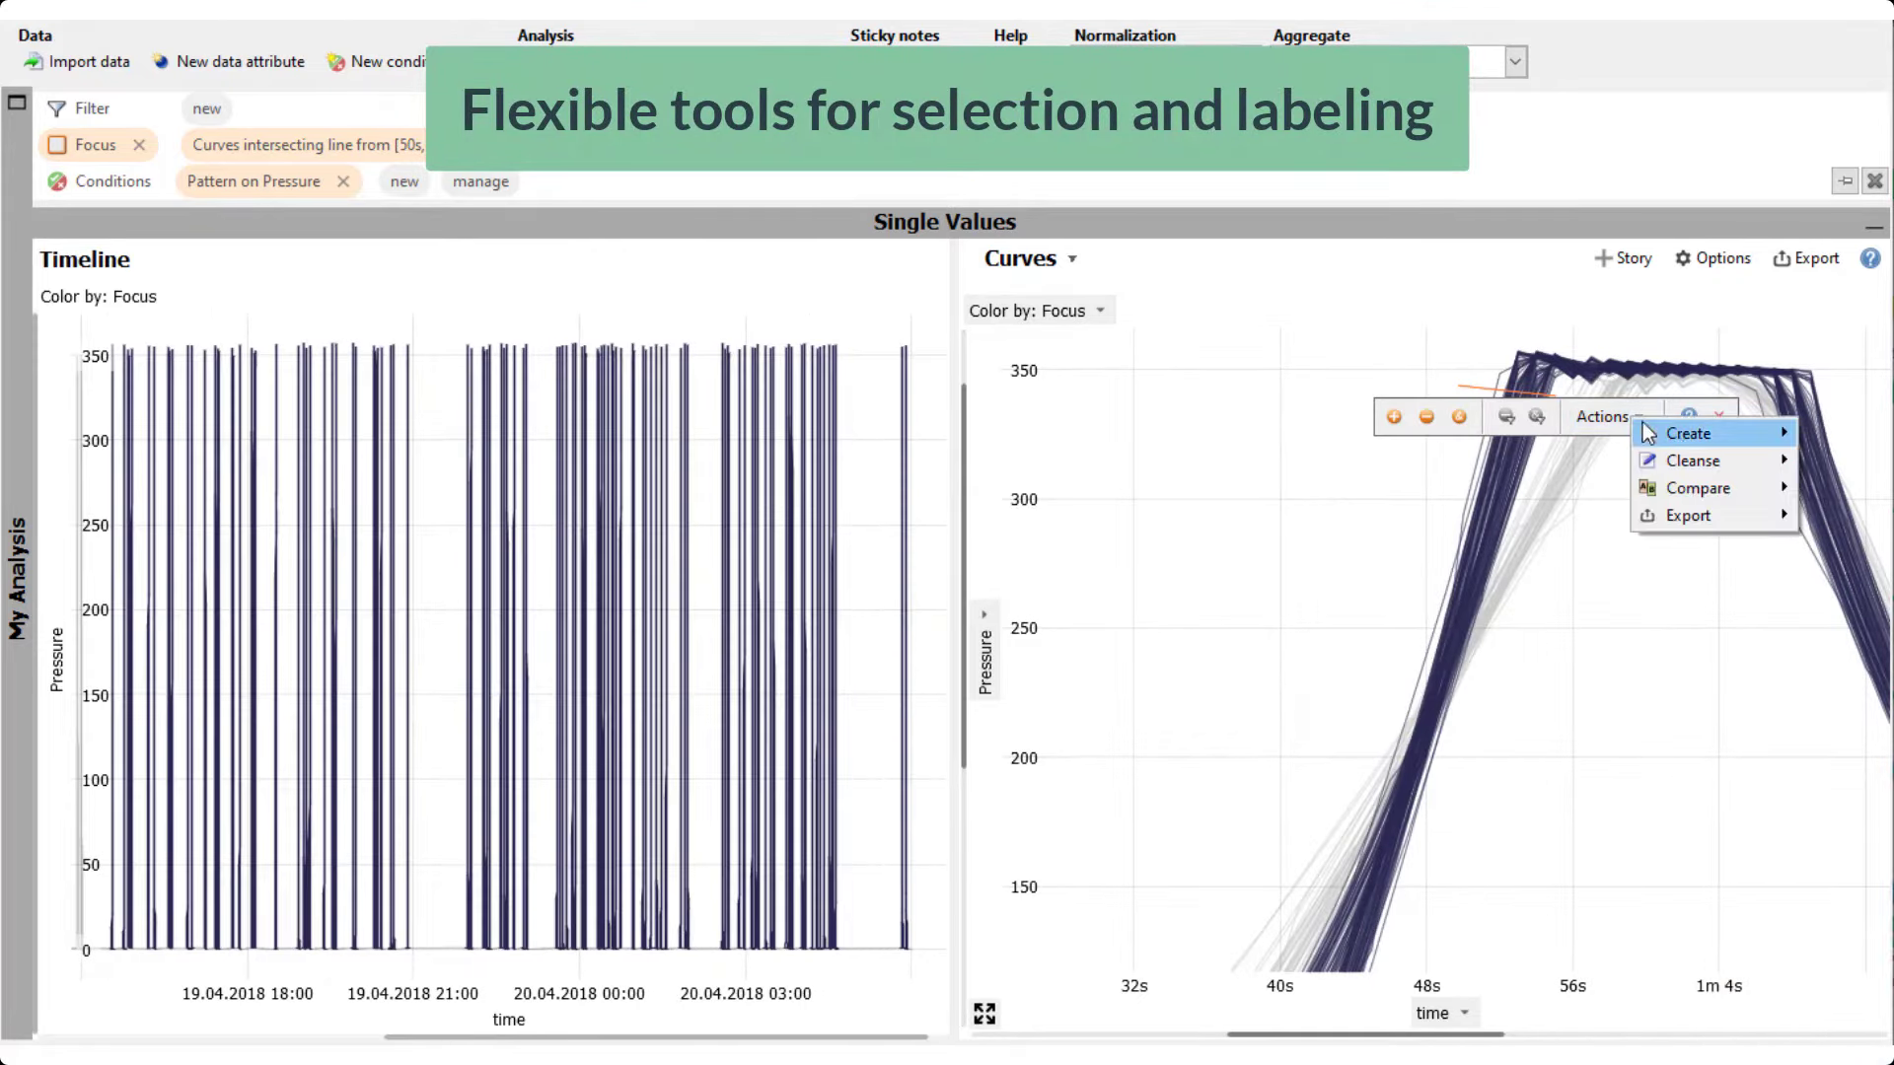
mouse_move(1689, 434)
click(1847, 505)
text(Steep stroke)
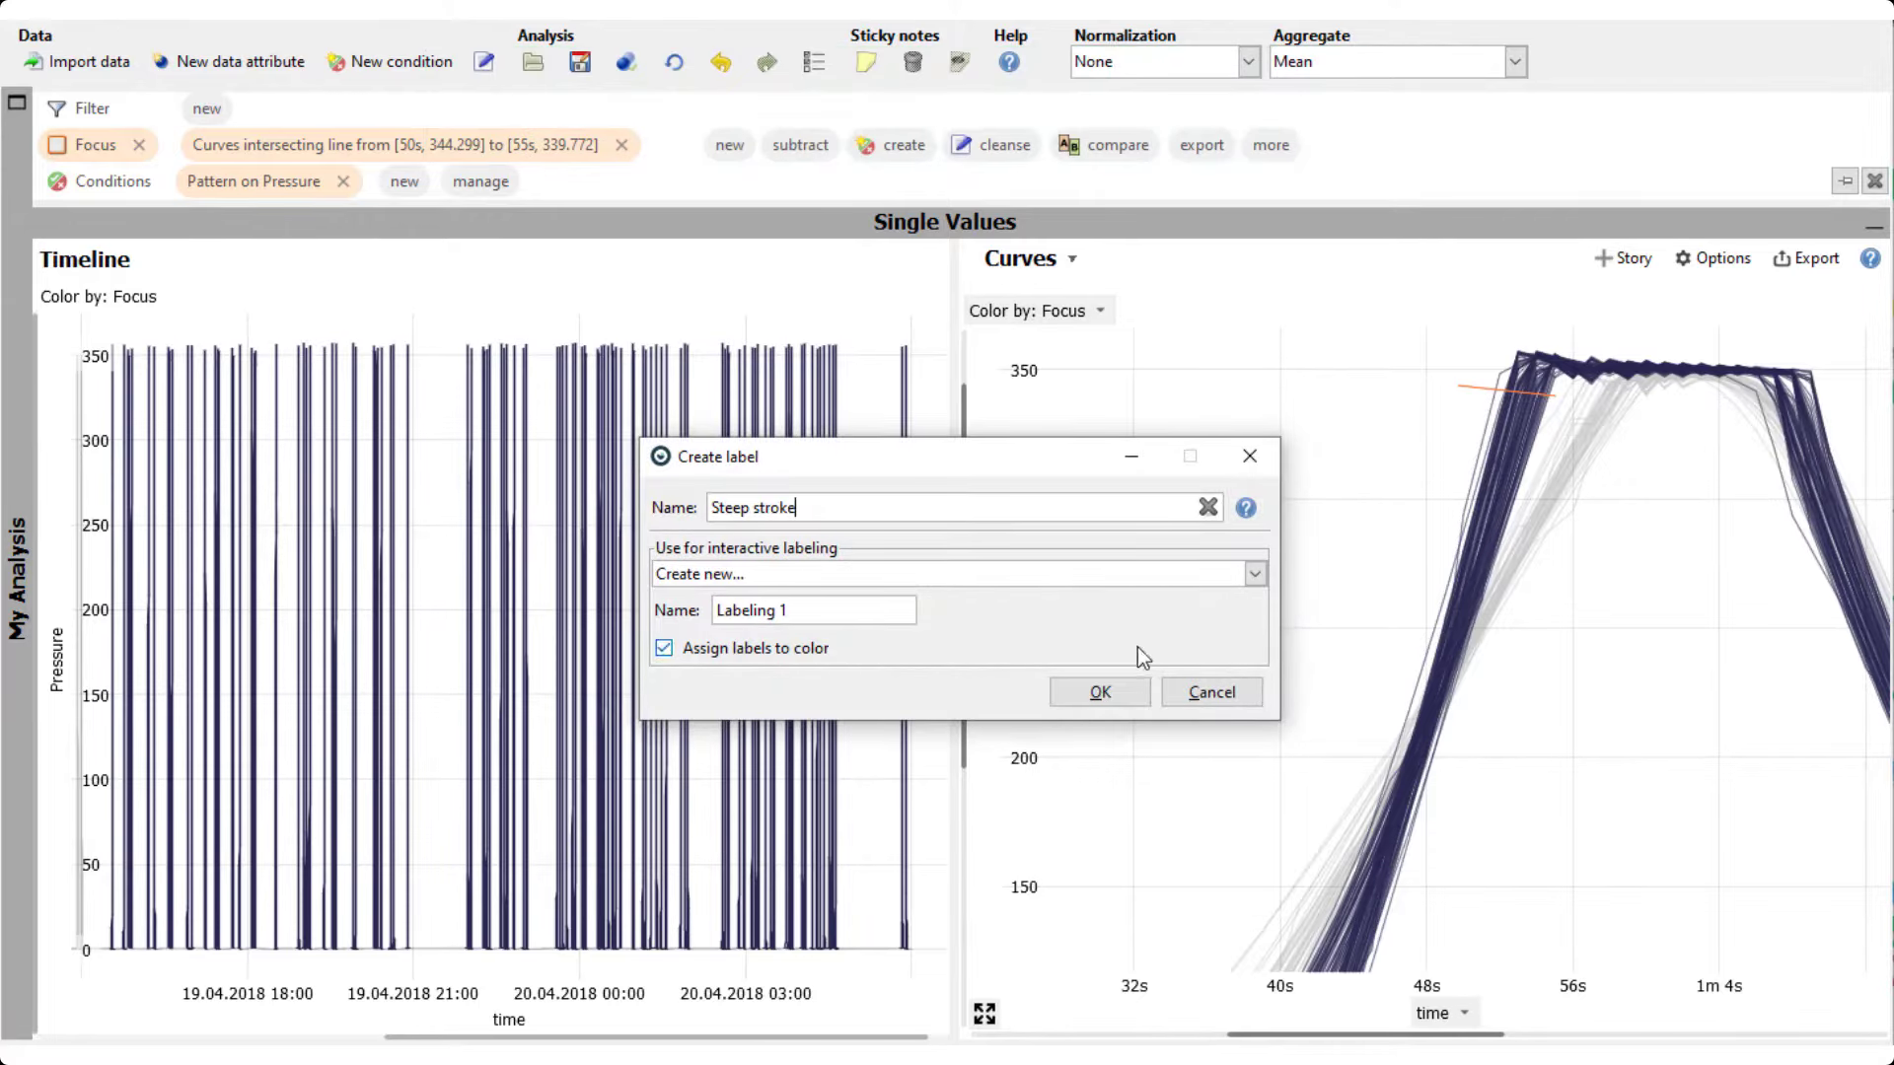
click(1100, 693)
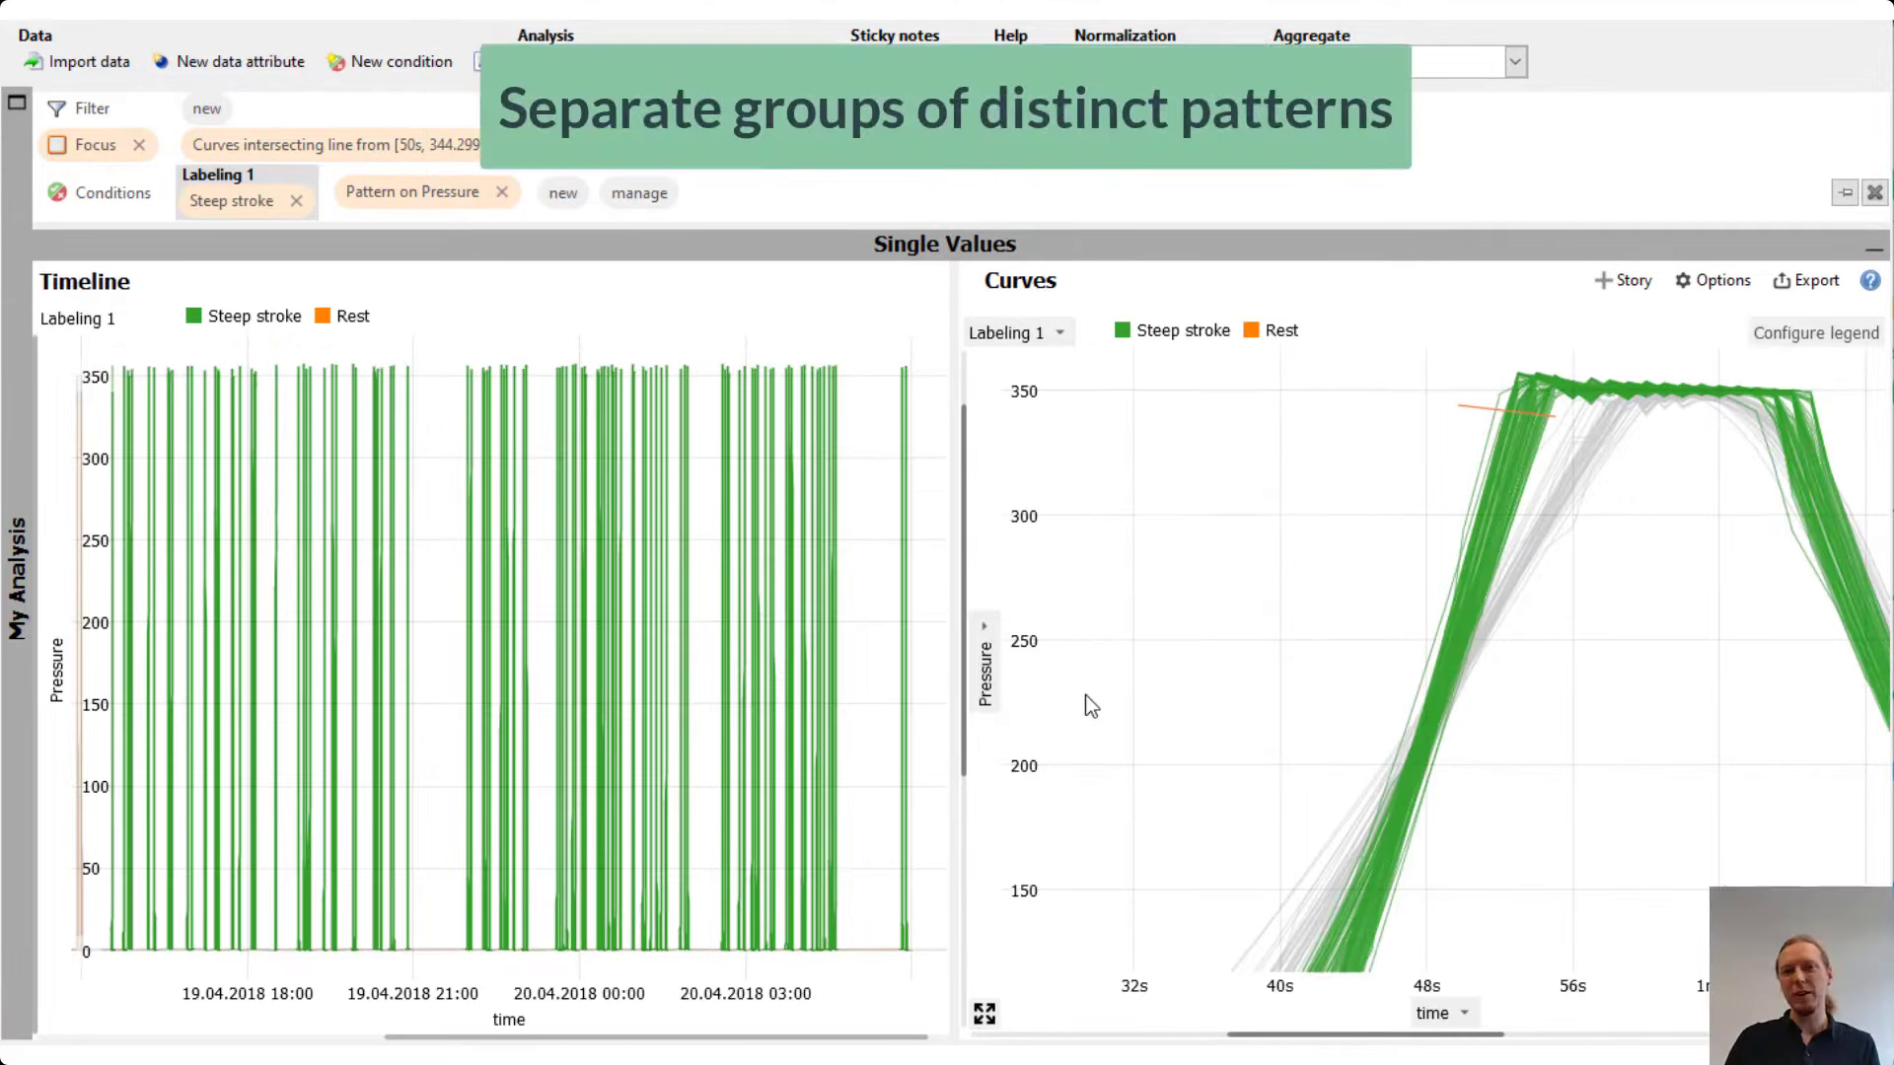
- Select the remaining curves crossing the rising slope and name them 'Round stroke'
drag(1512, 497, 1598, 459)
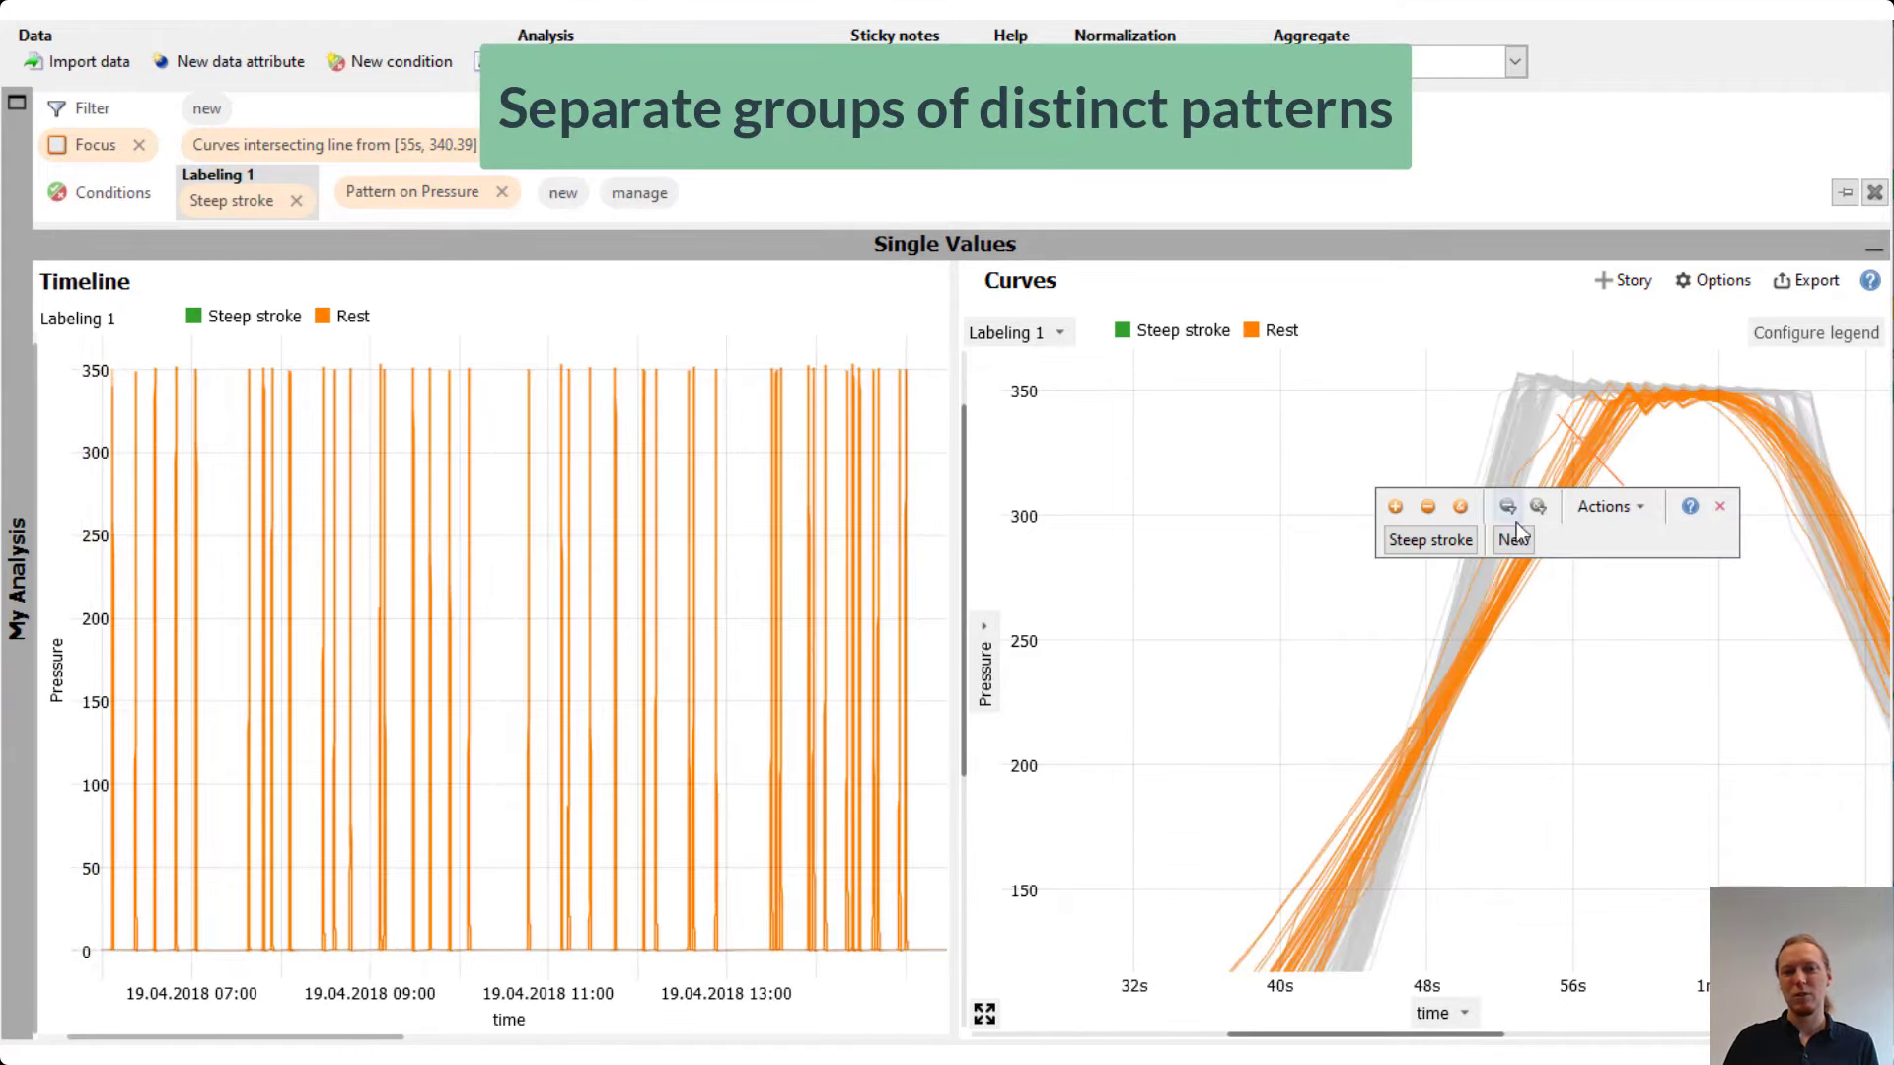
click(1507, 506)
text(Round stroke)
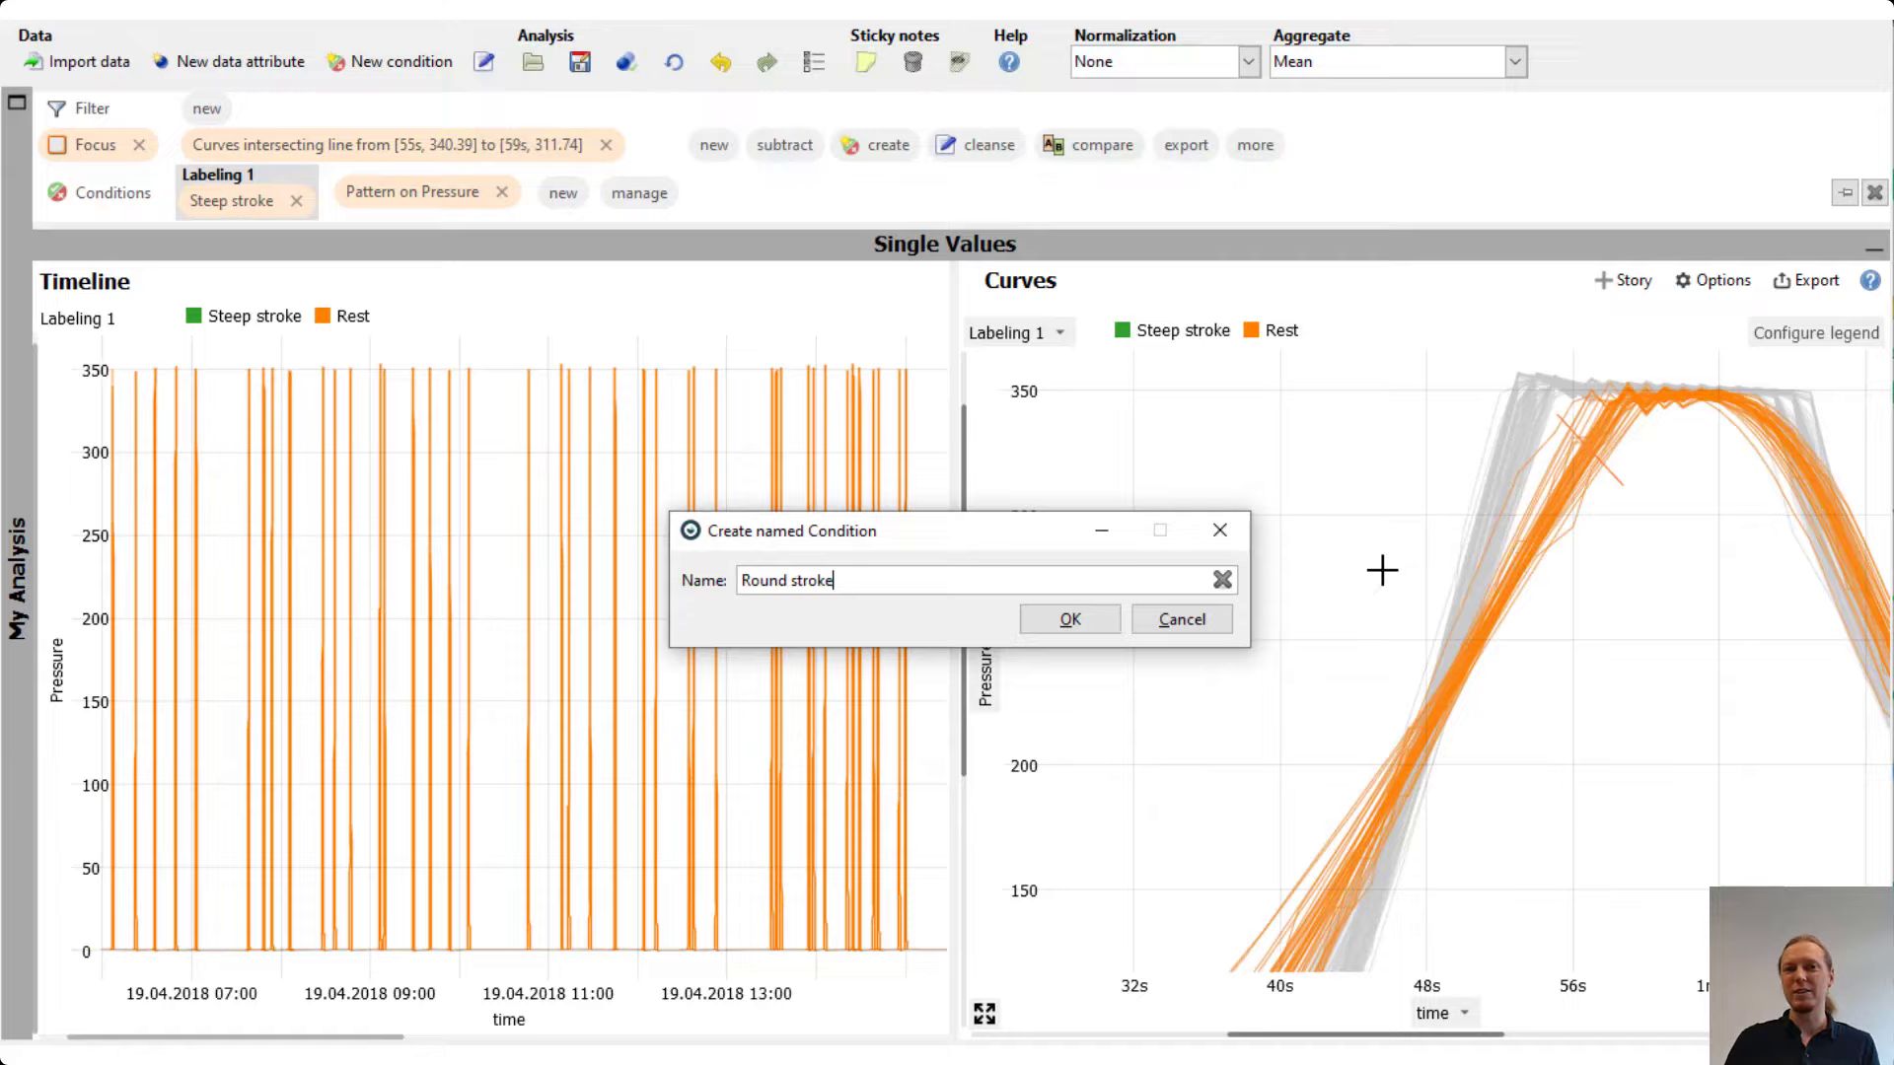
click(1069, 623)
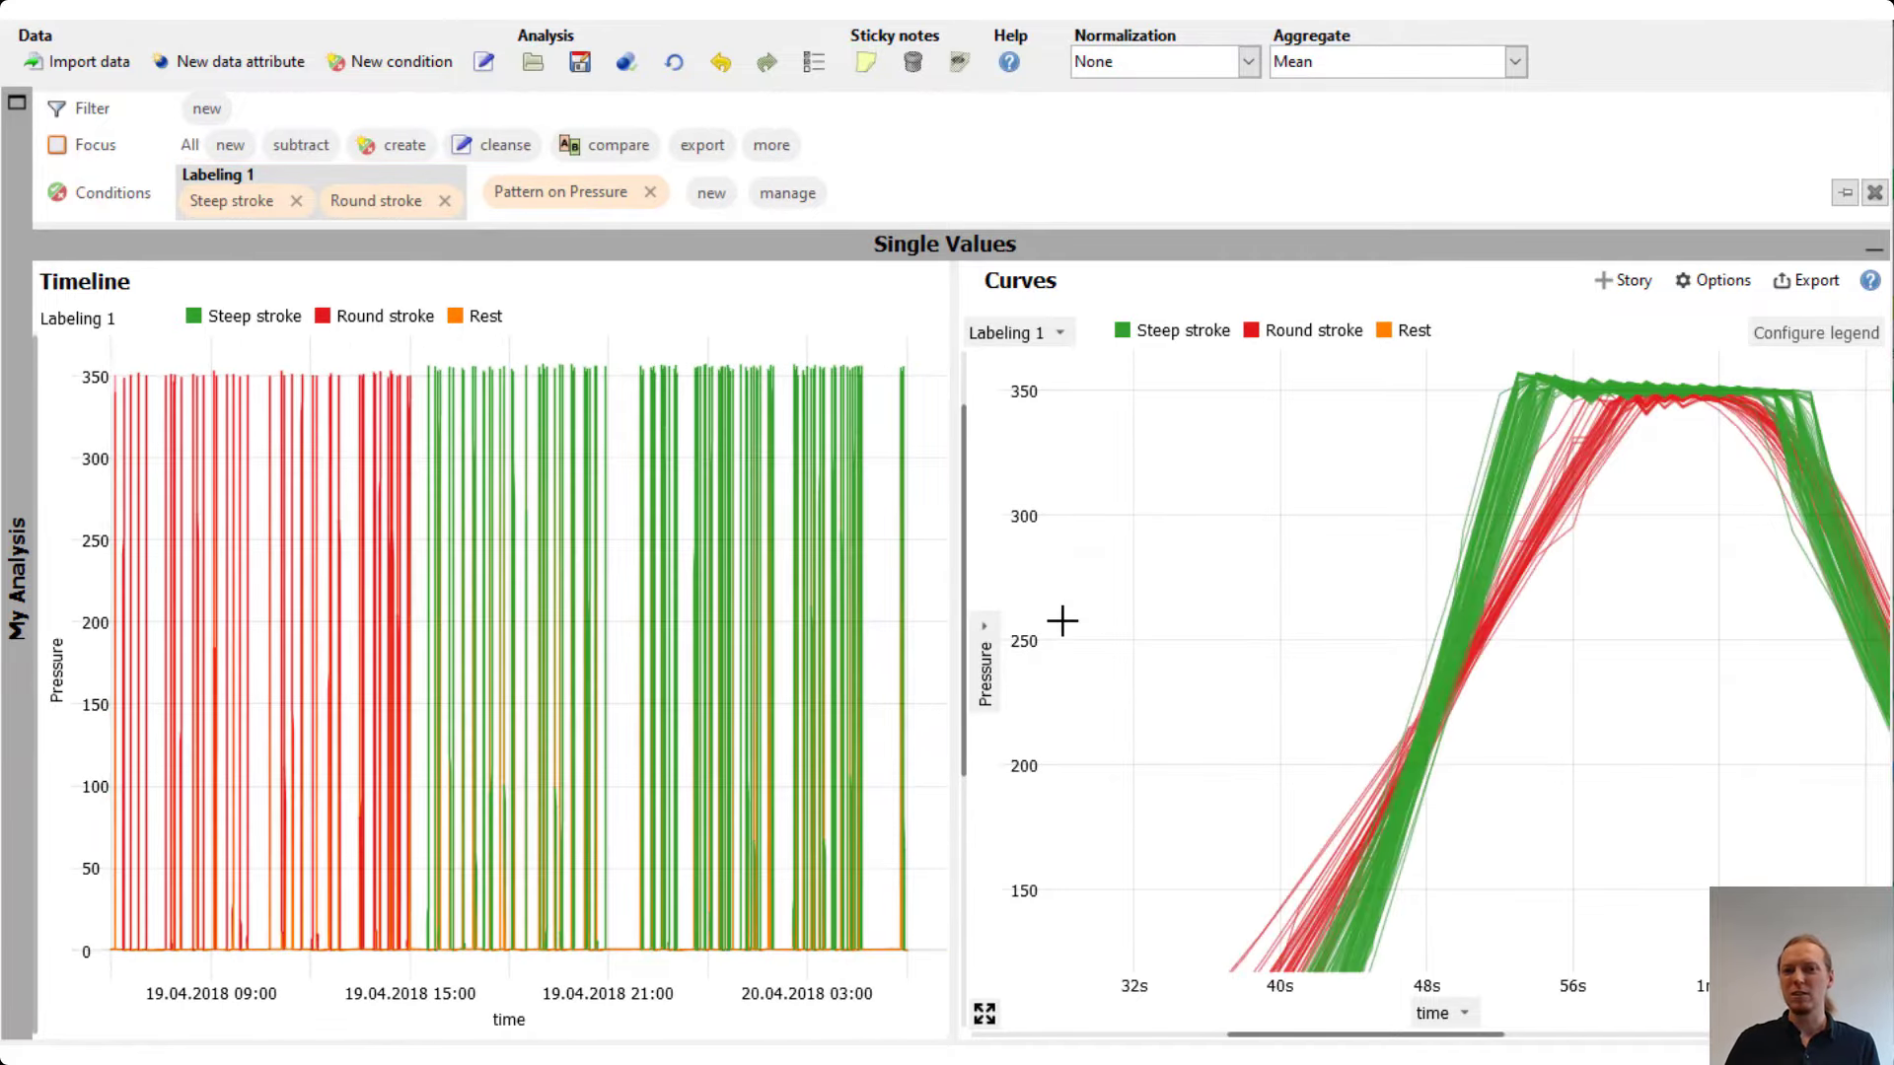
- Zoom the Curves chart back to its full time extent
click(985, 1015)
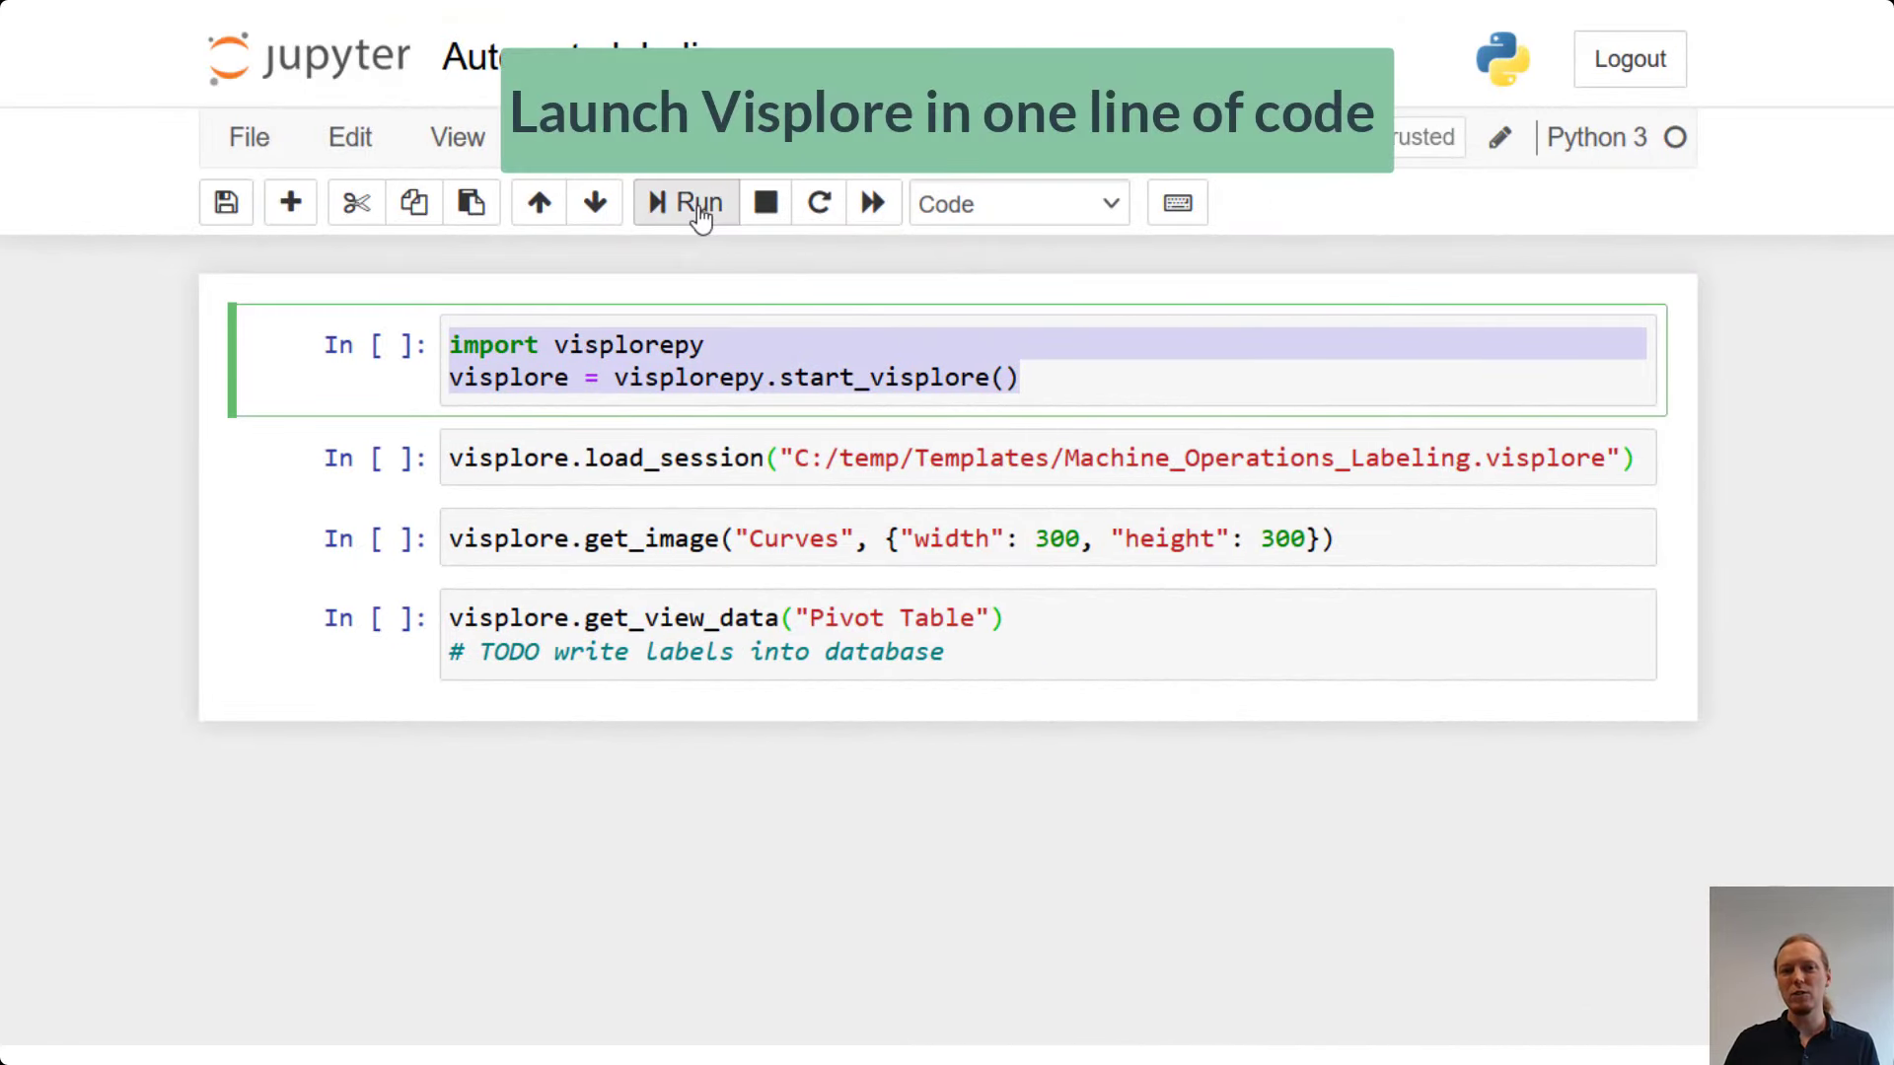
- Run the Visplore launch cell, then the Machine_Operations_Labeling load_session cell
click(684, 202)
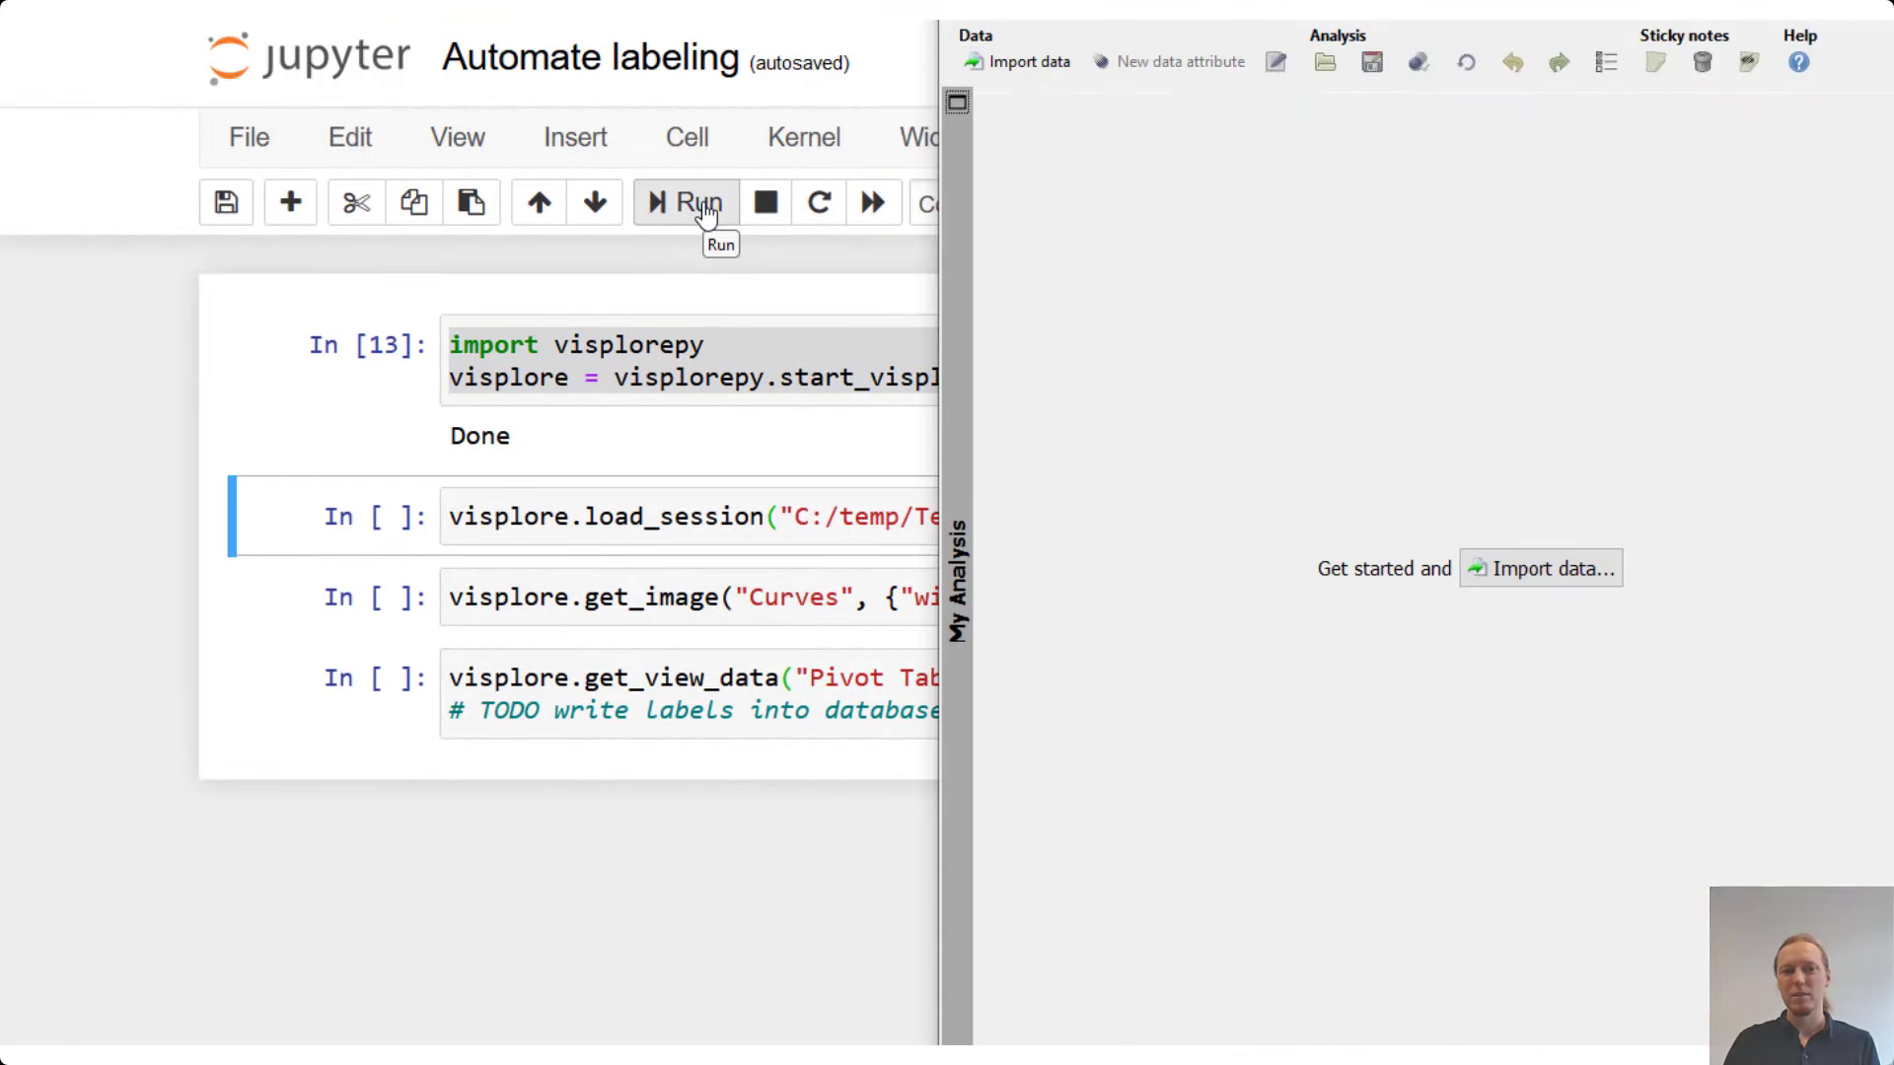
click(564, 528)
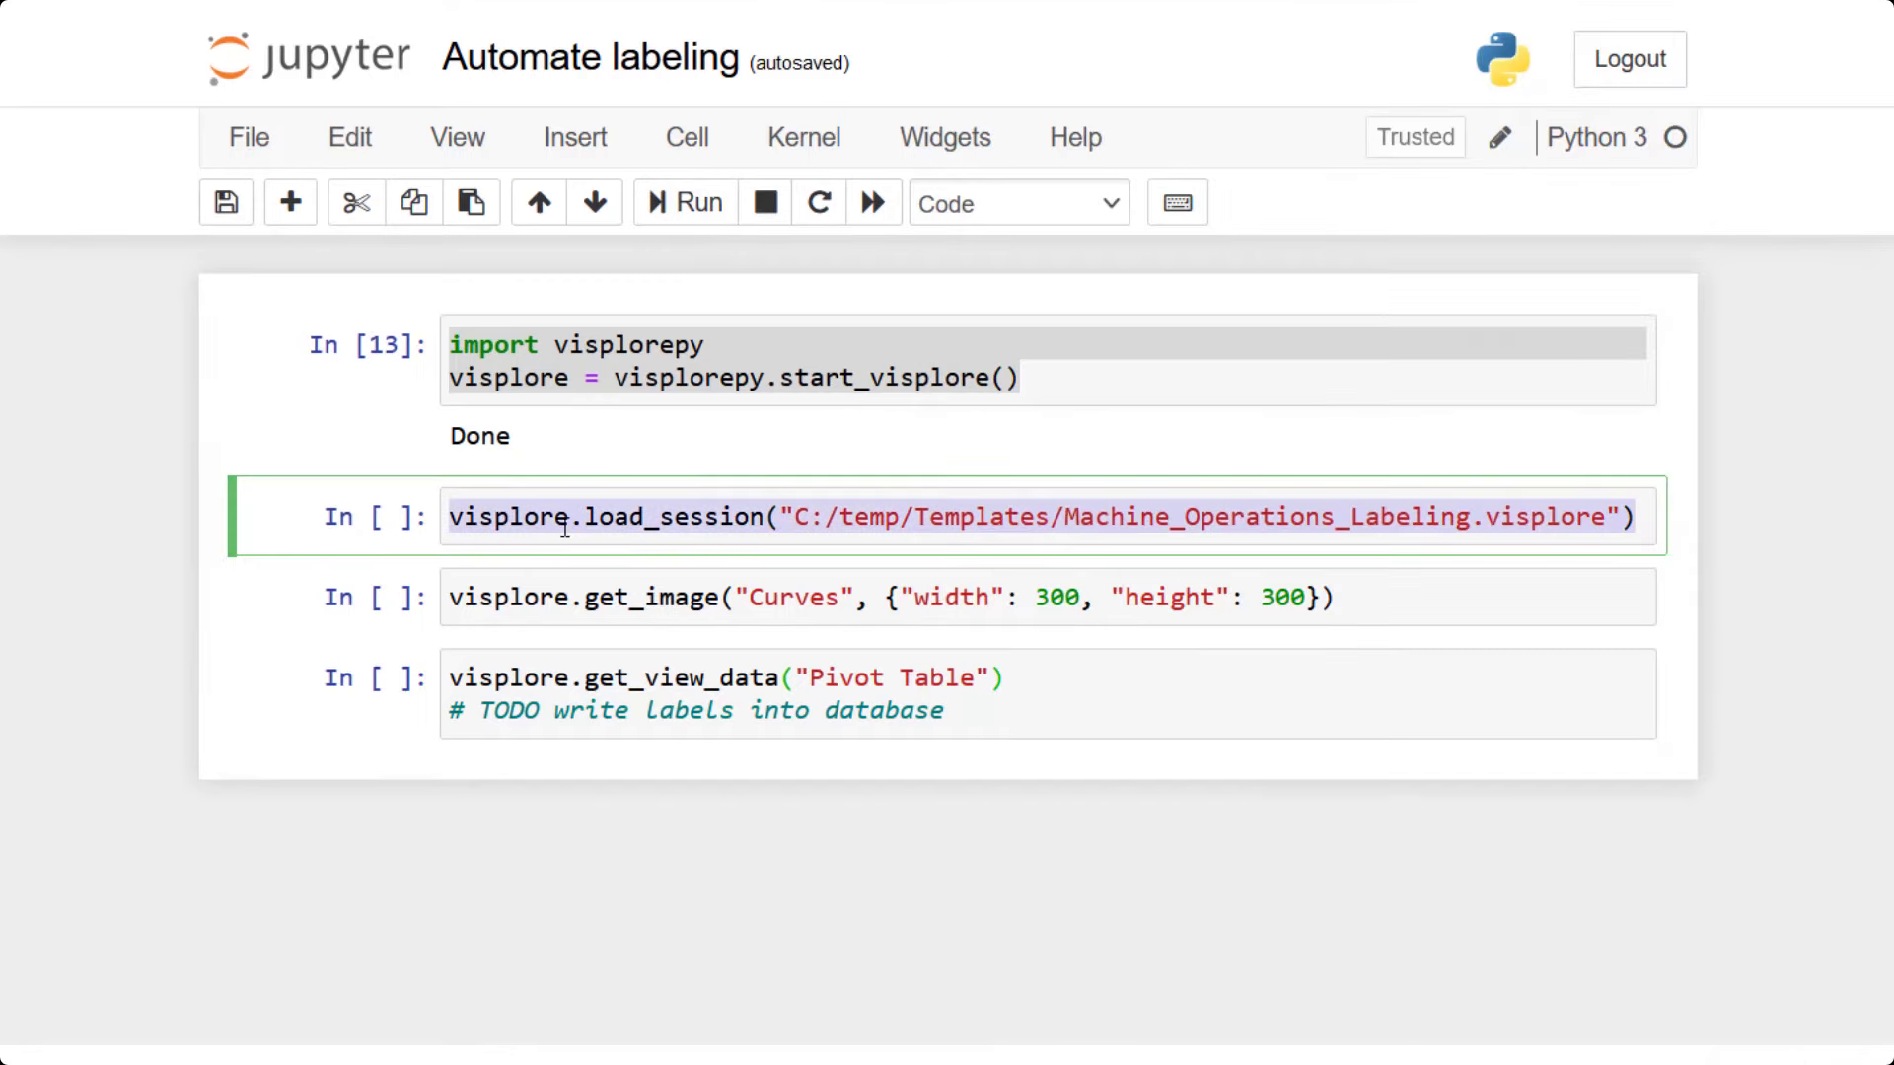
click(684, 203)
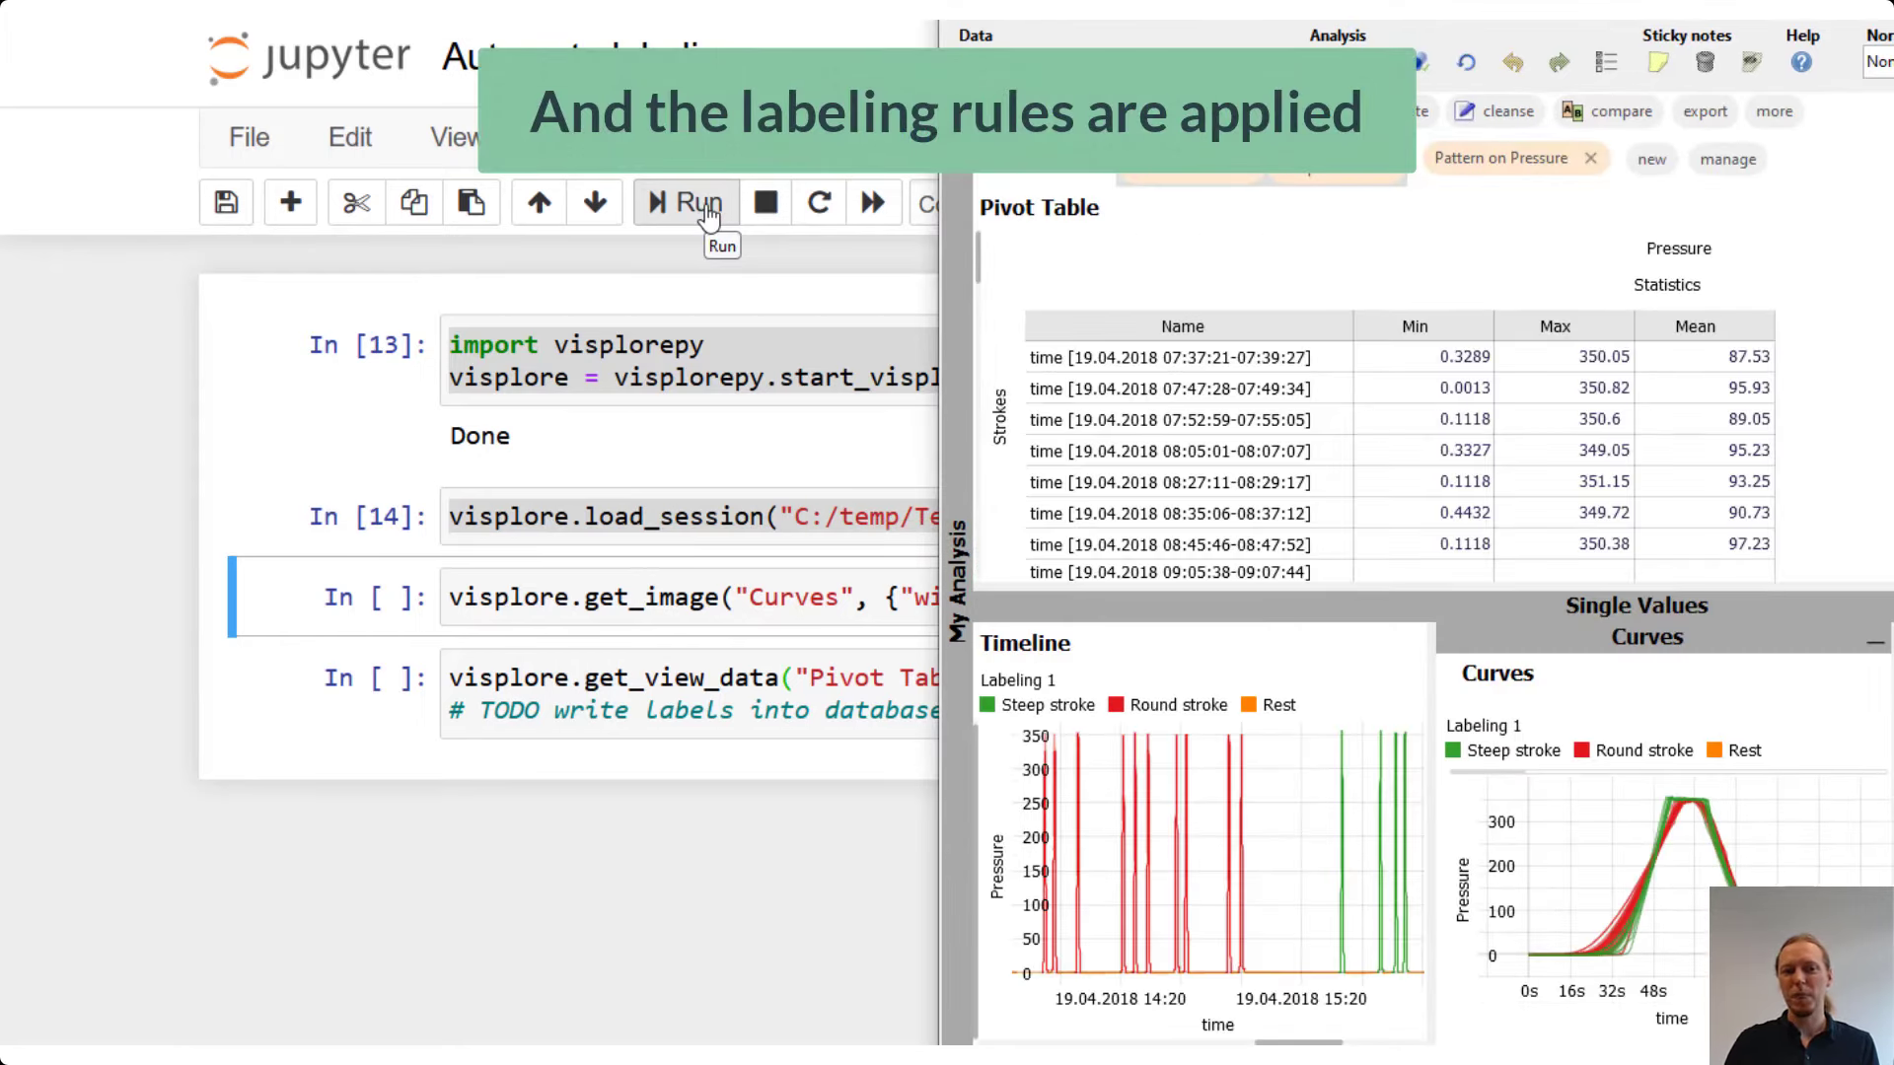
- Run the get_image cell for the Curves chart and the get_view_data Pivot Table cell
triple_click(681, 597)
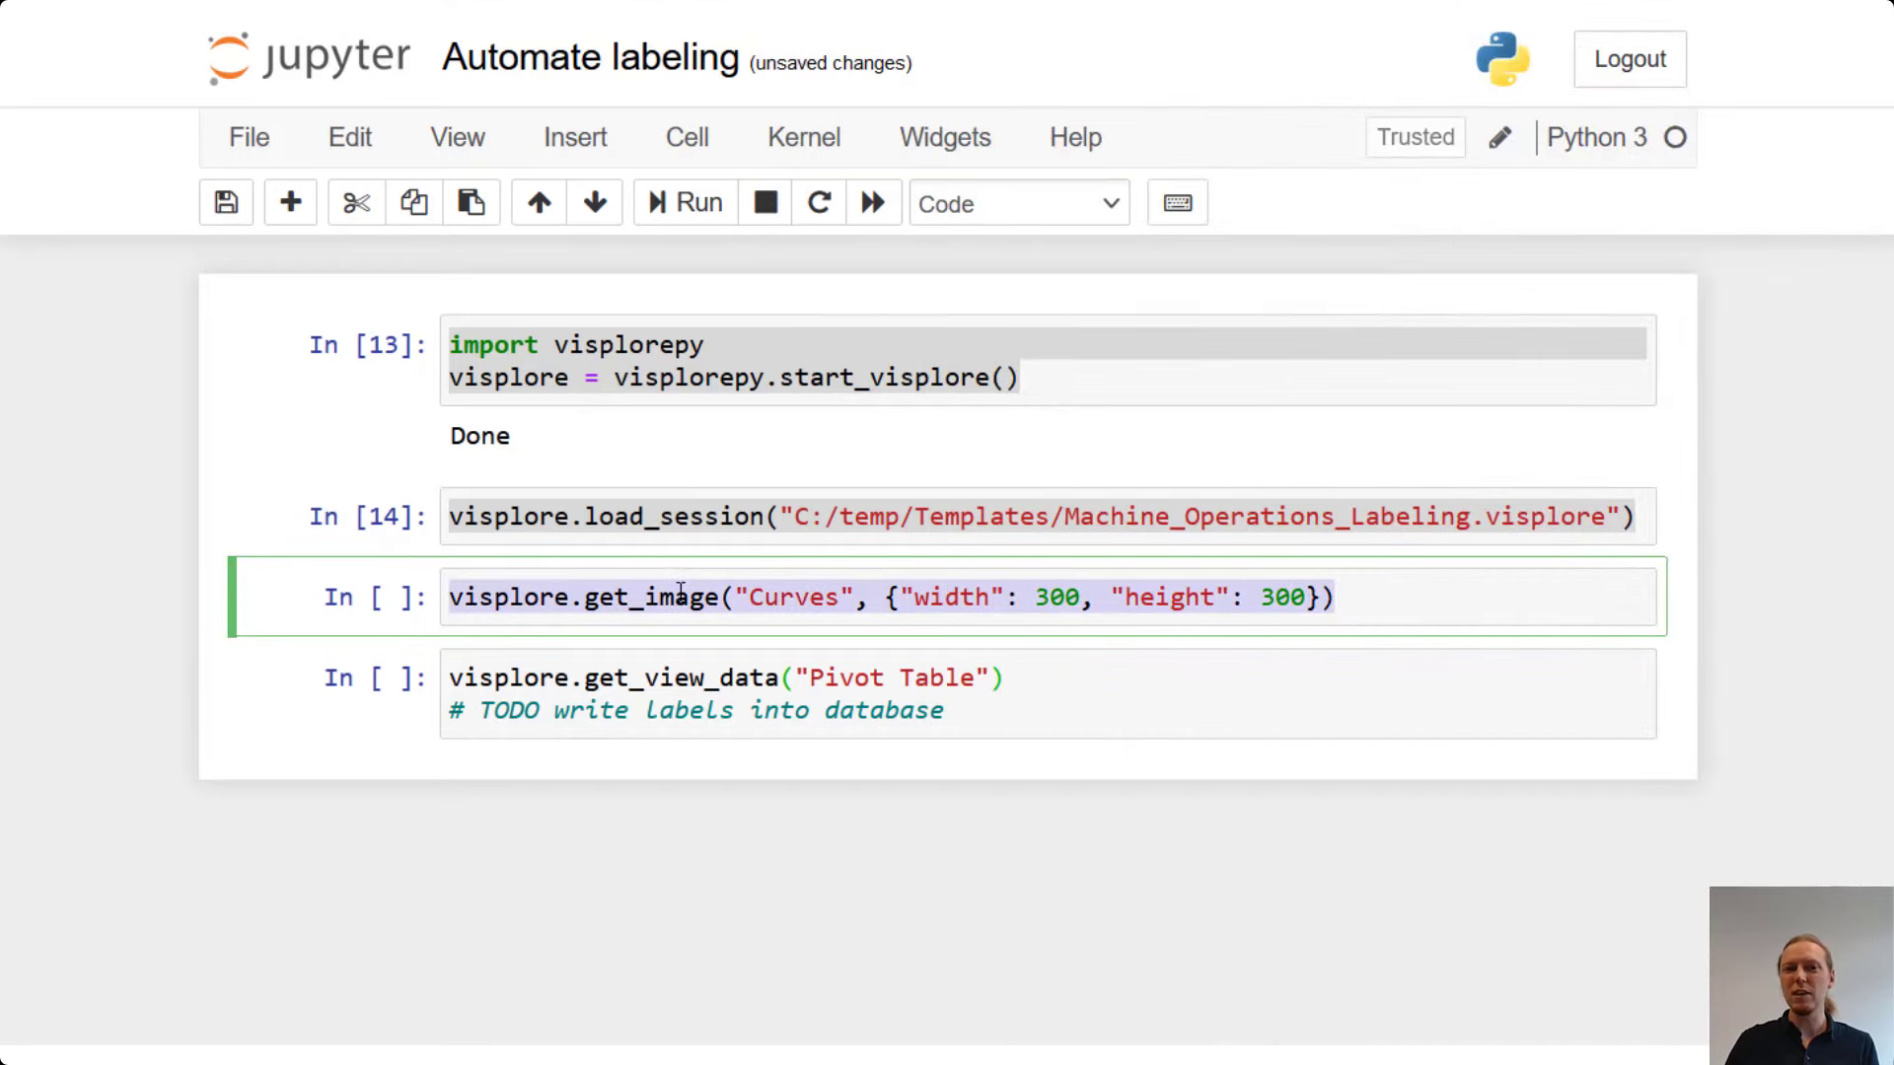
click(683, 203)
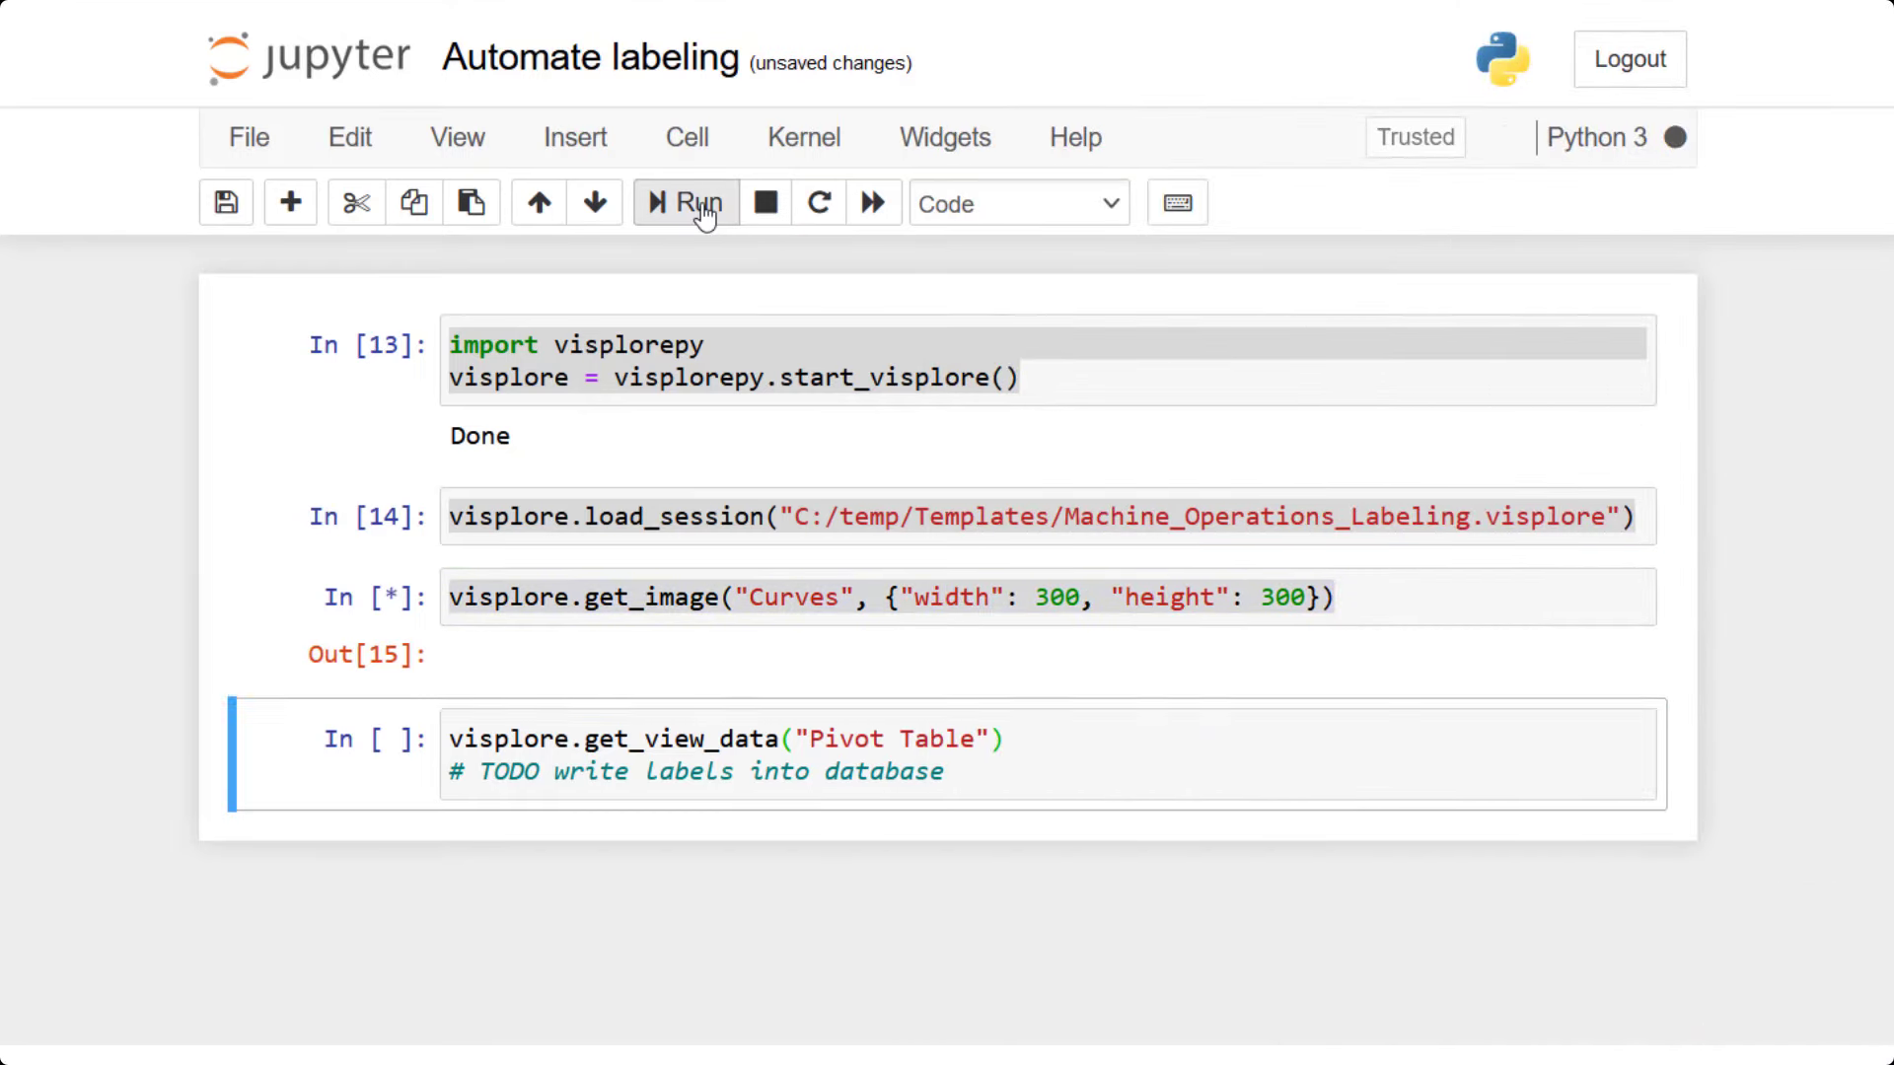
scroll(1241, 784, down, 1)
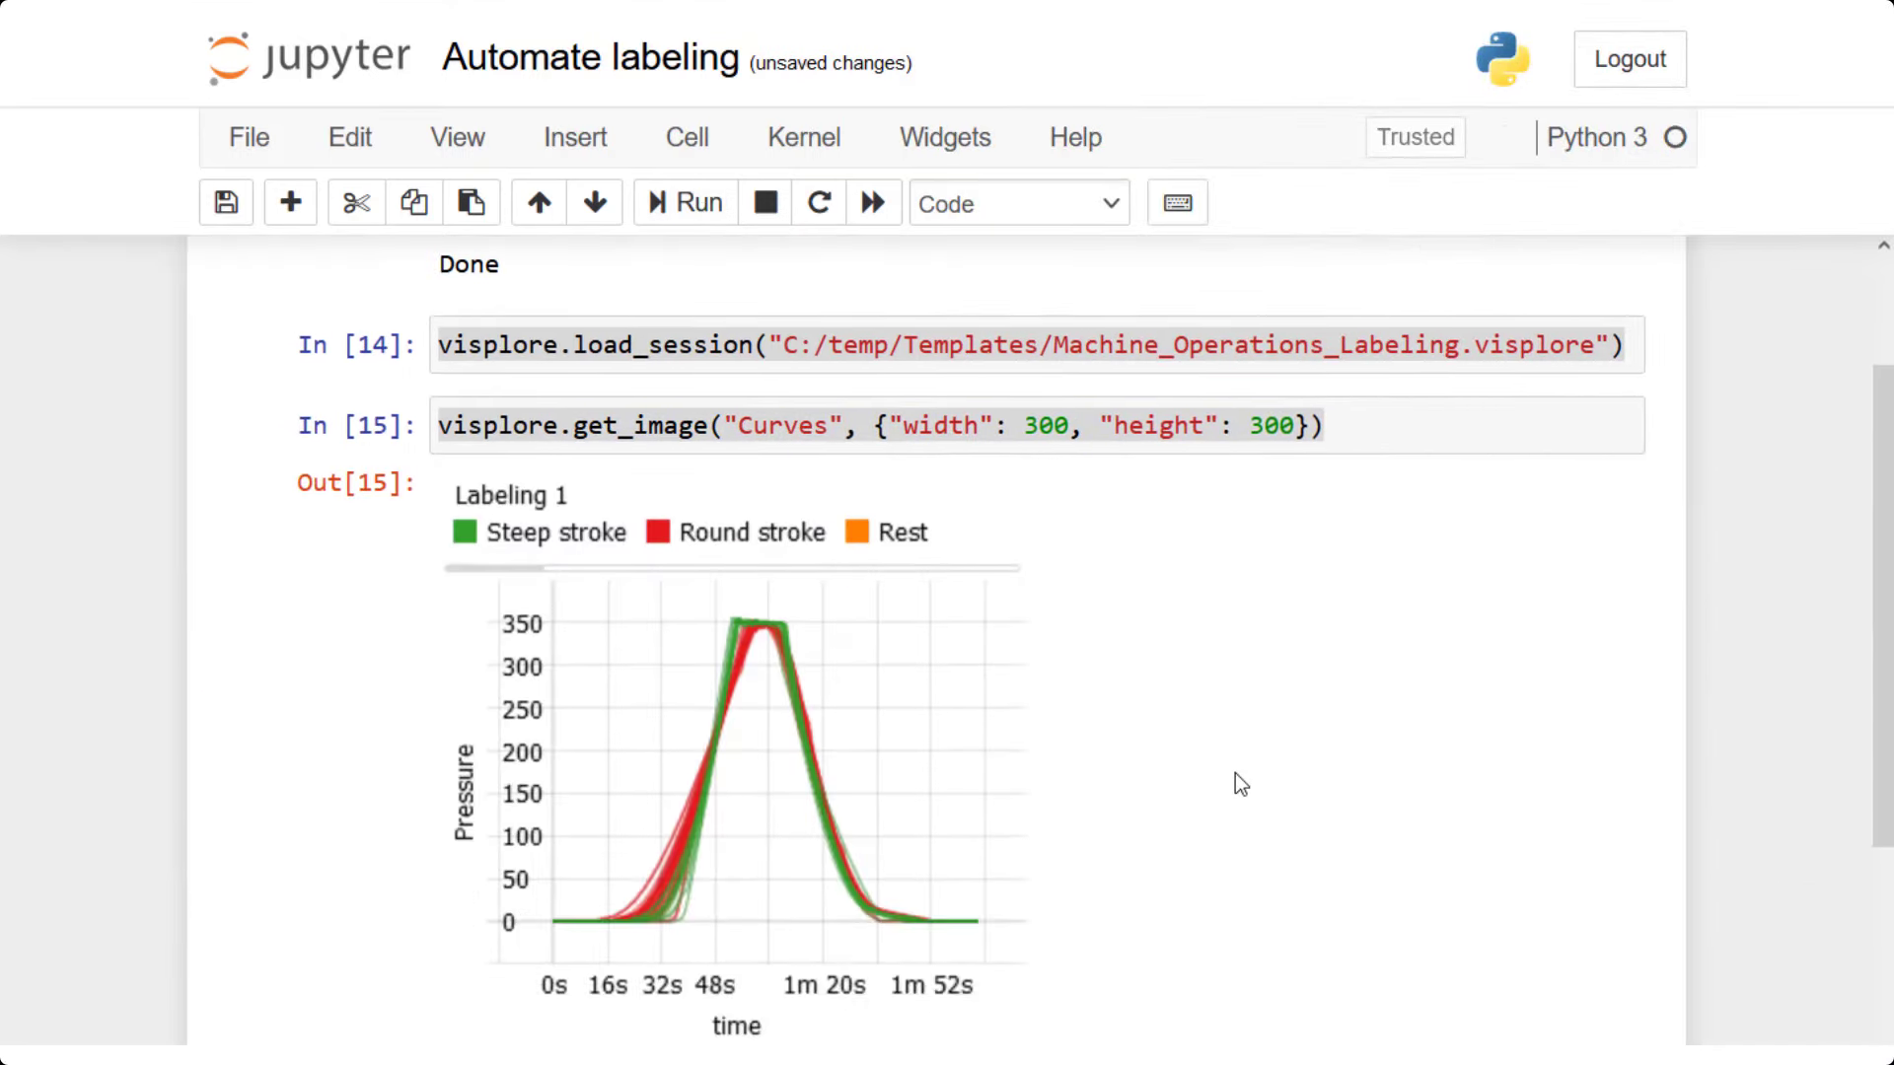
scroll(1240, 784, down, 2)
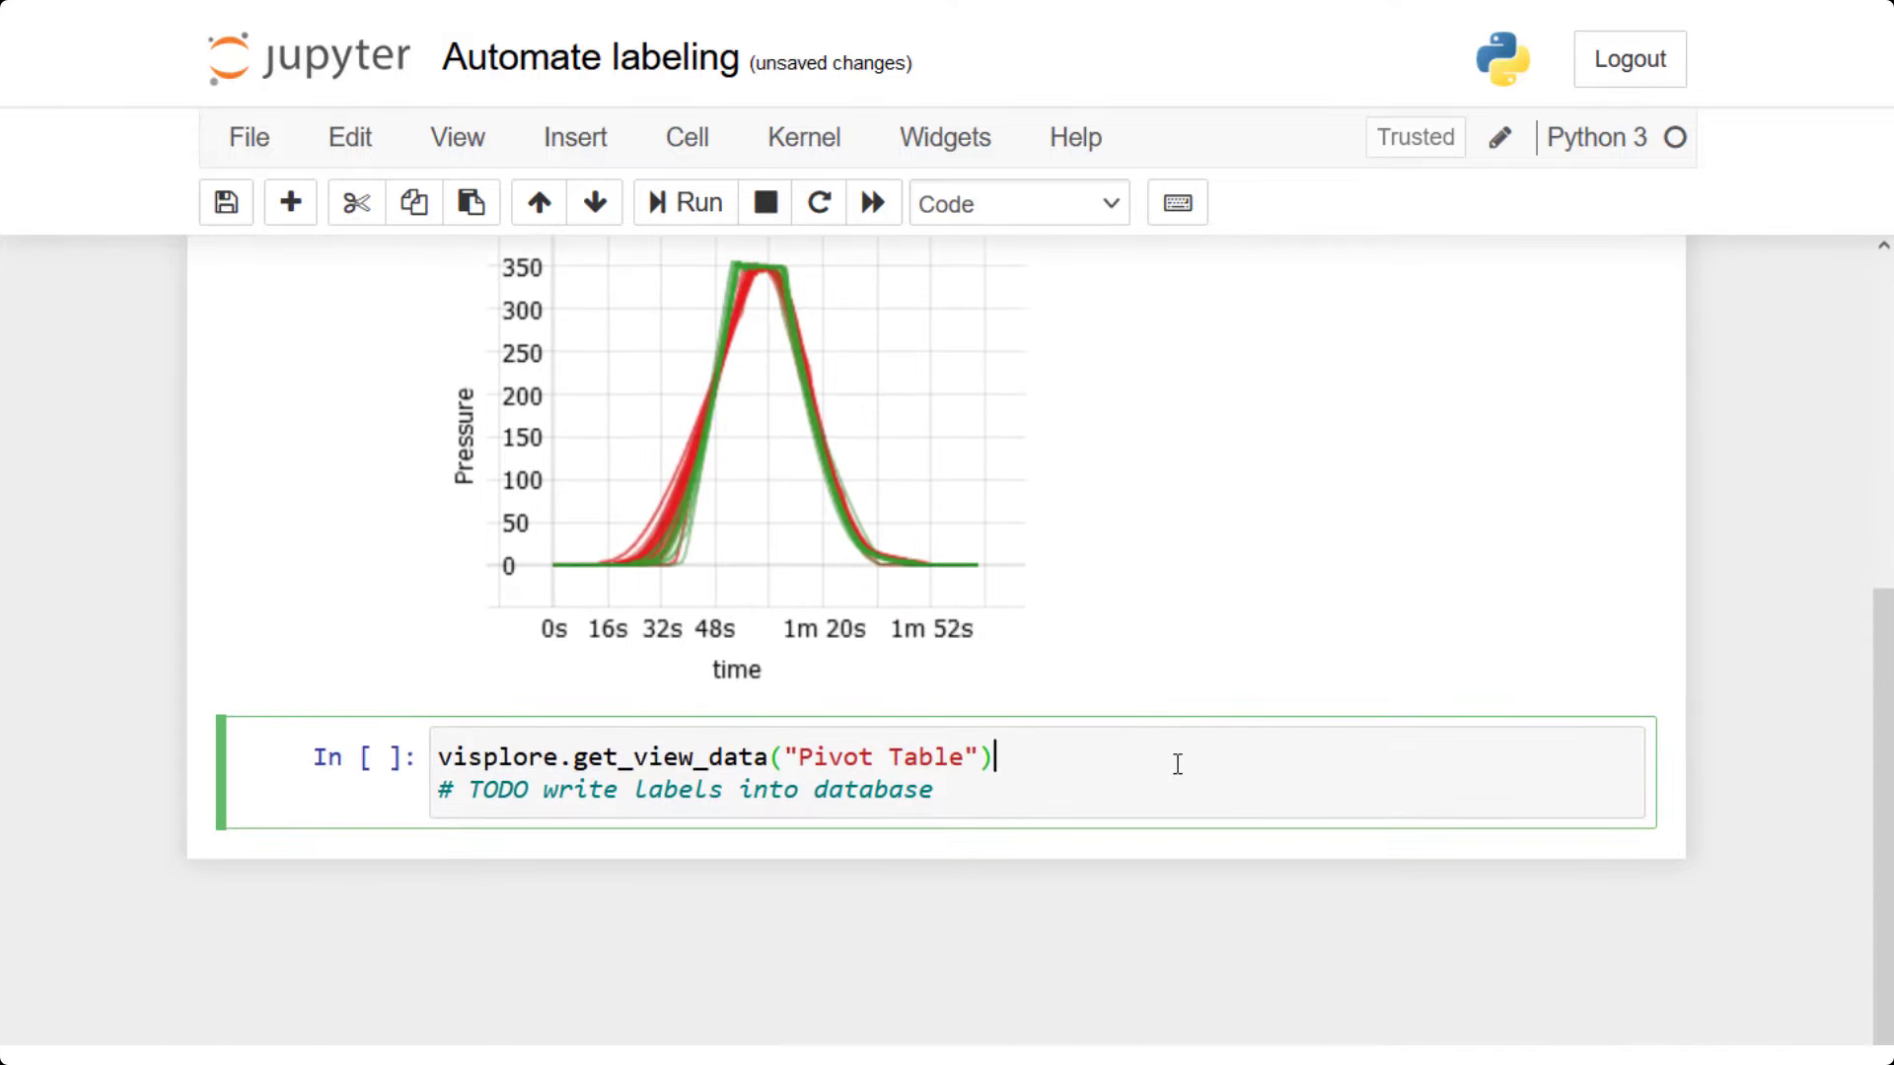
key(ctrl+a)
click(686, 204)
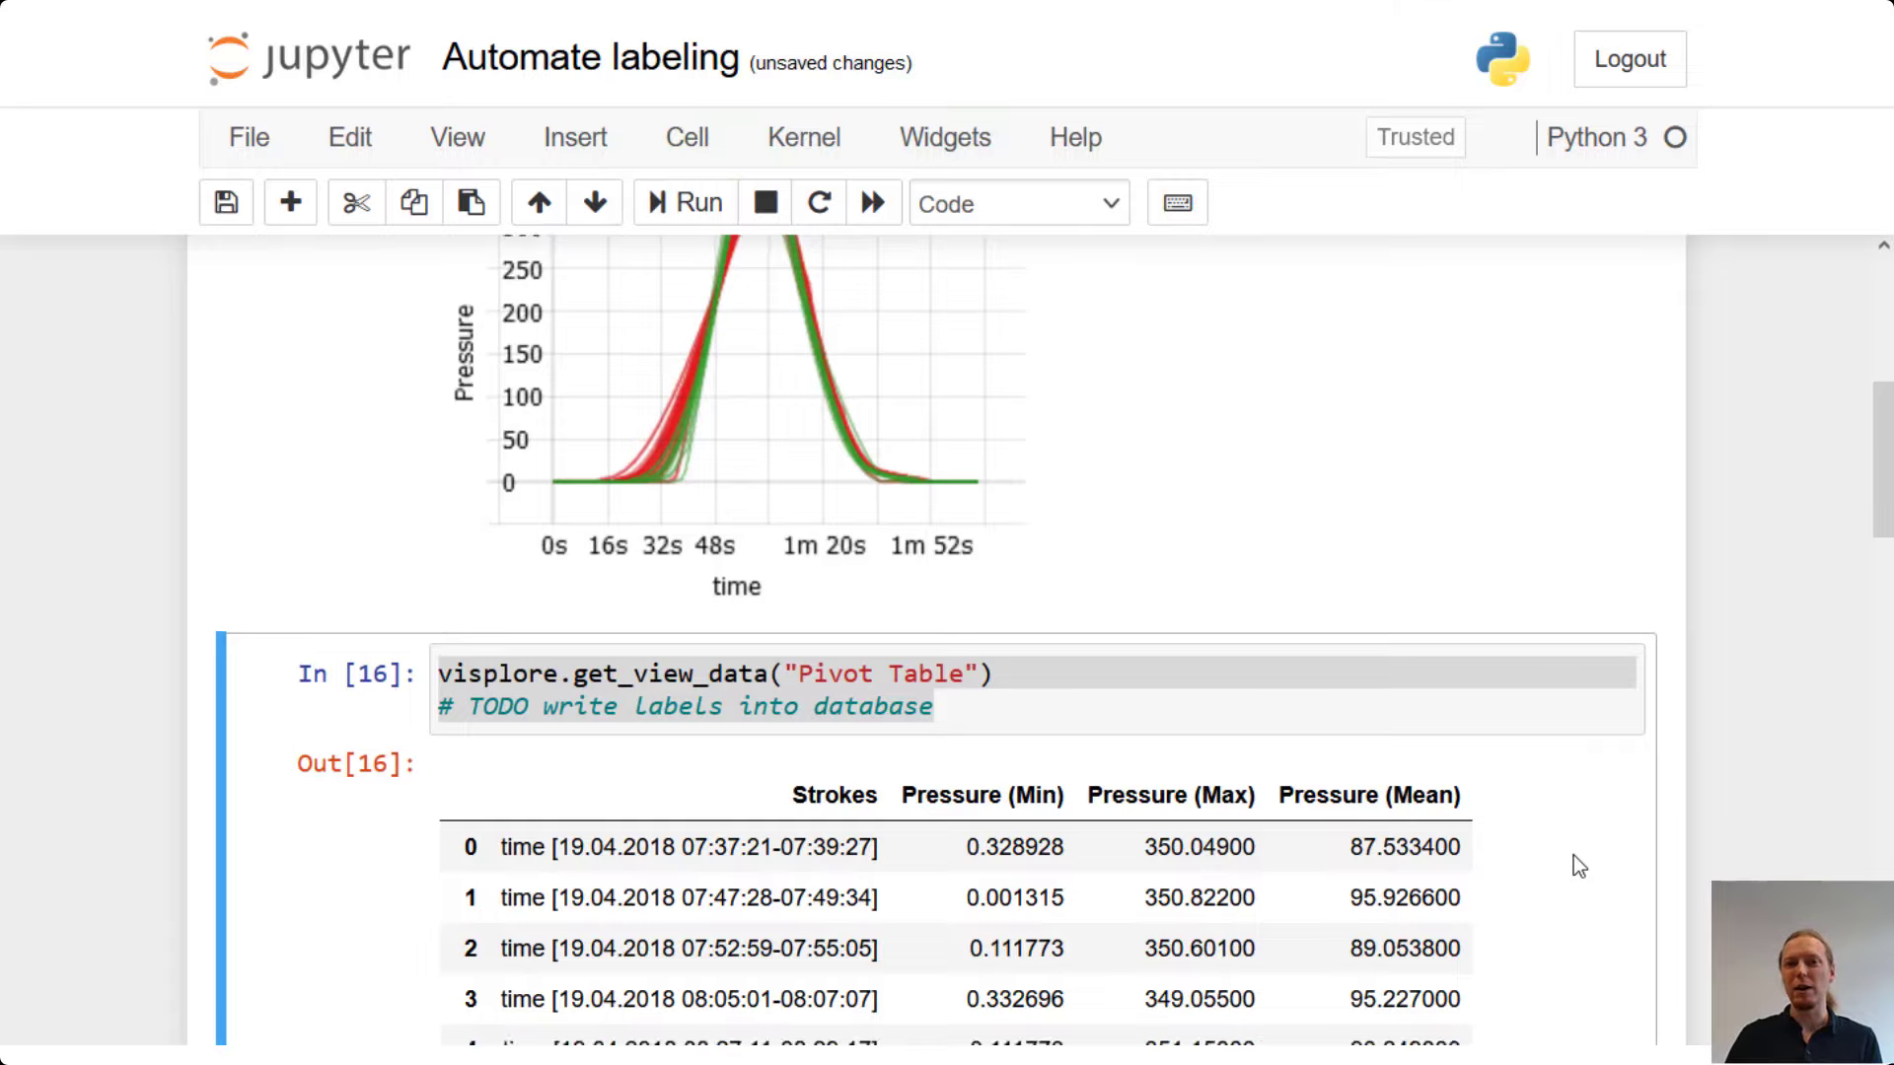
scroll(1574, 855, down, 3)
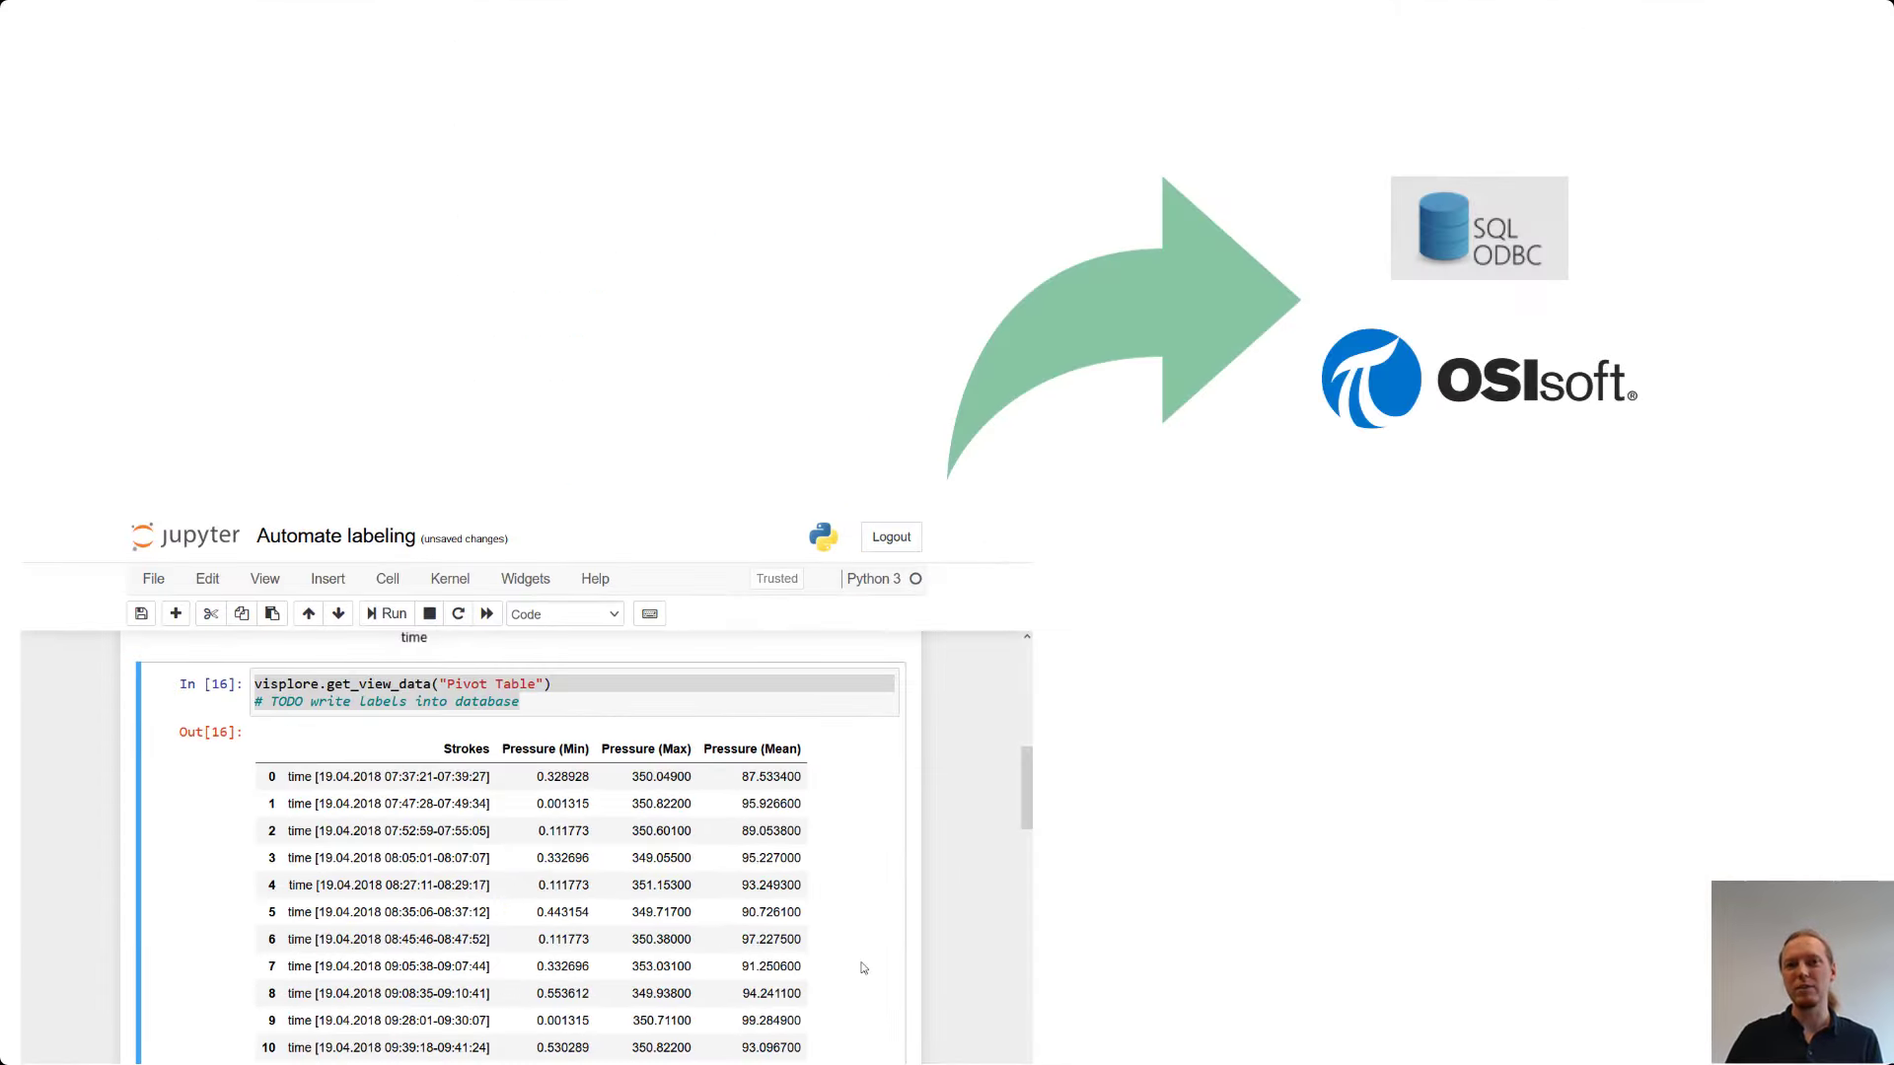